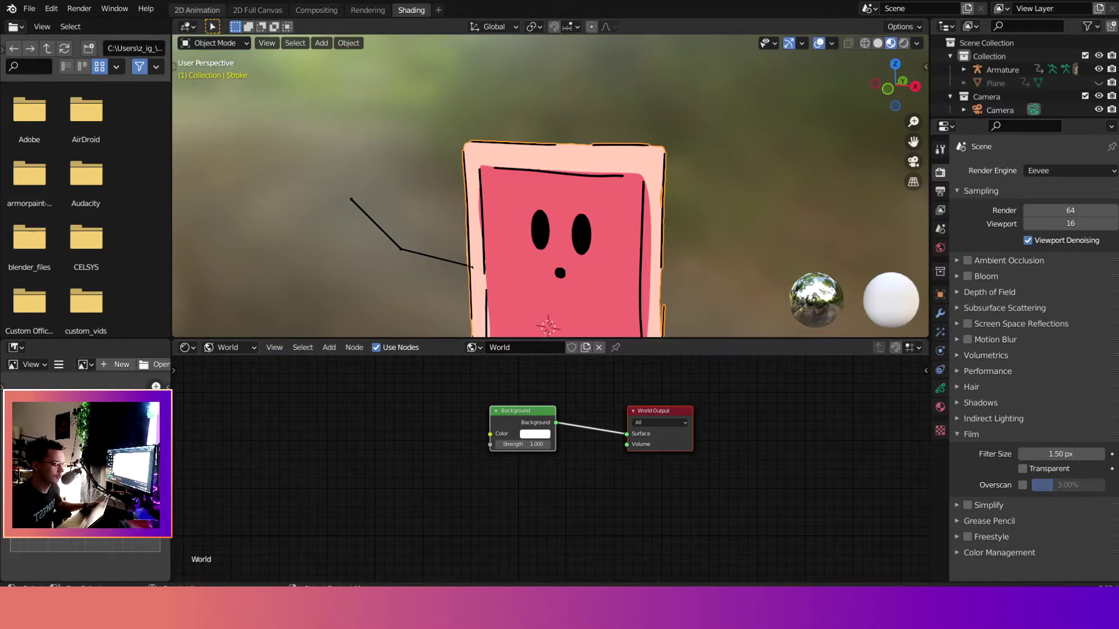
In the 2D Animation workspace, turn off world Use Nodes and set the world colour to pink (H 0.954, S 0.776, V 0.951)
click(197, 10)
scroll(353, 94, down, 2)
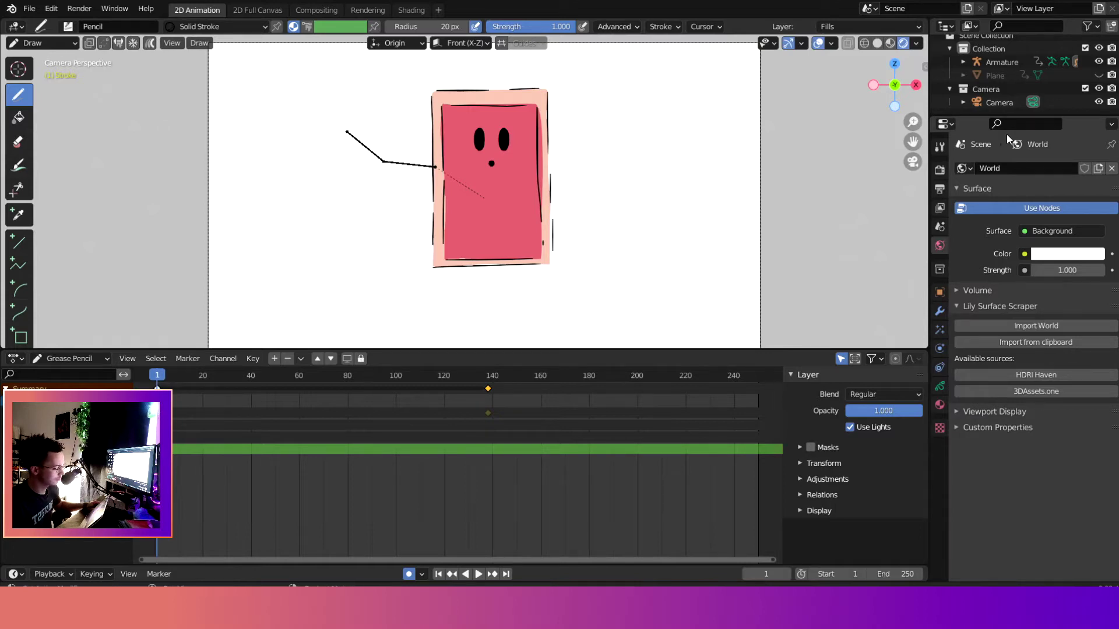
right_click(938, 252)
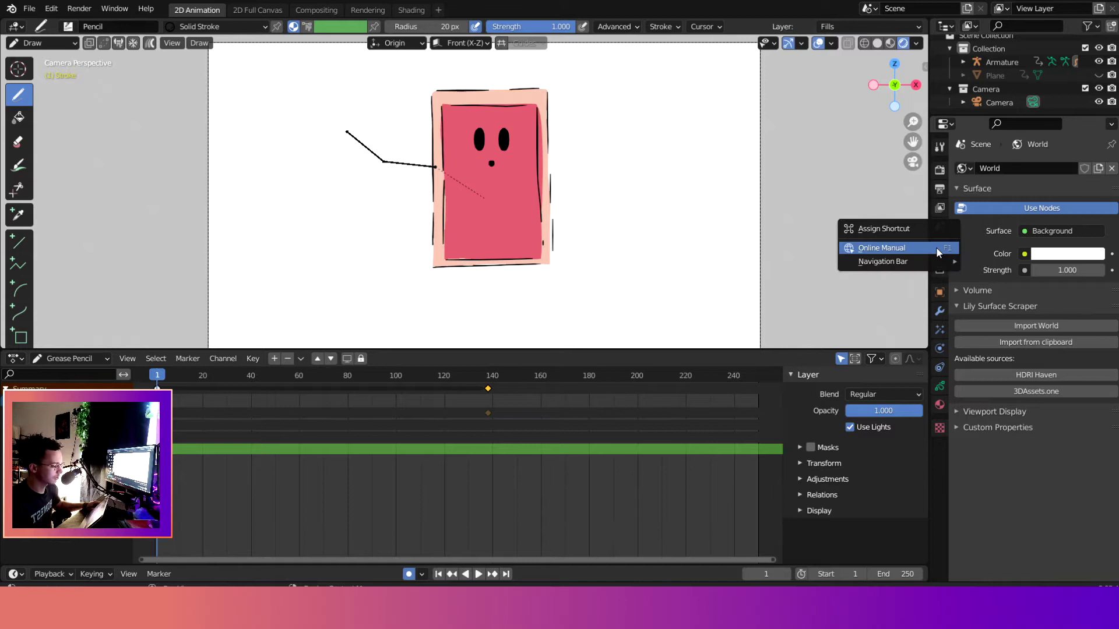
click(983, 237)
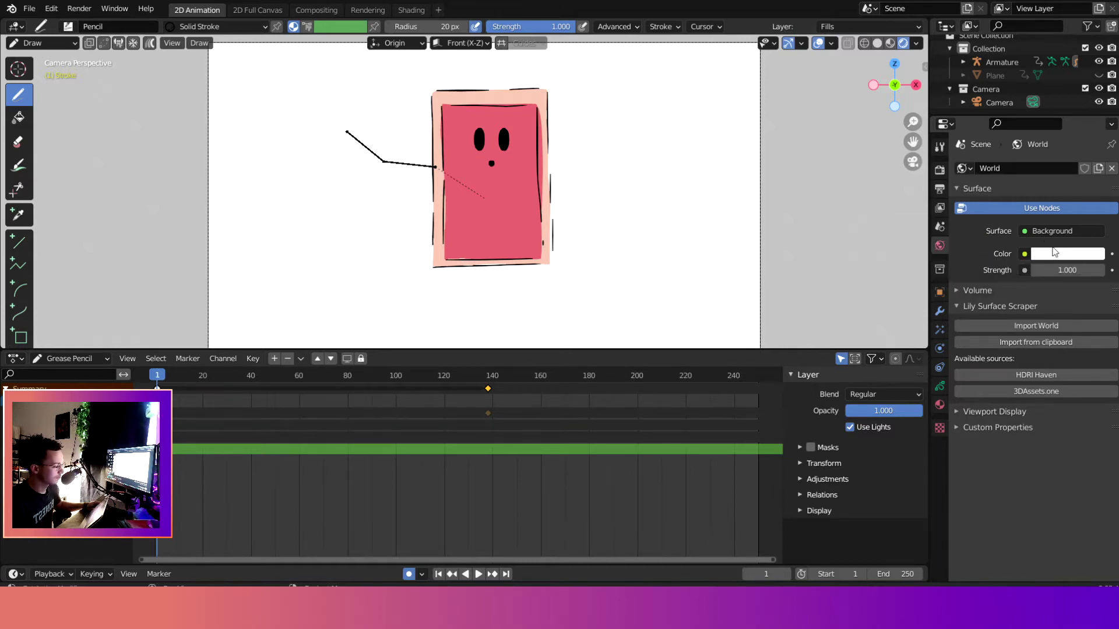
click(1049, 215)
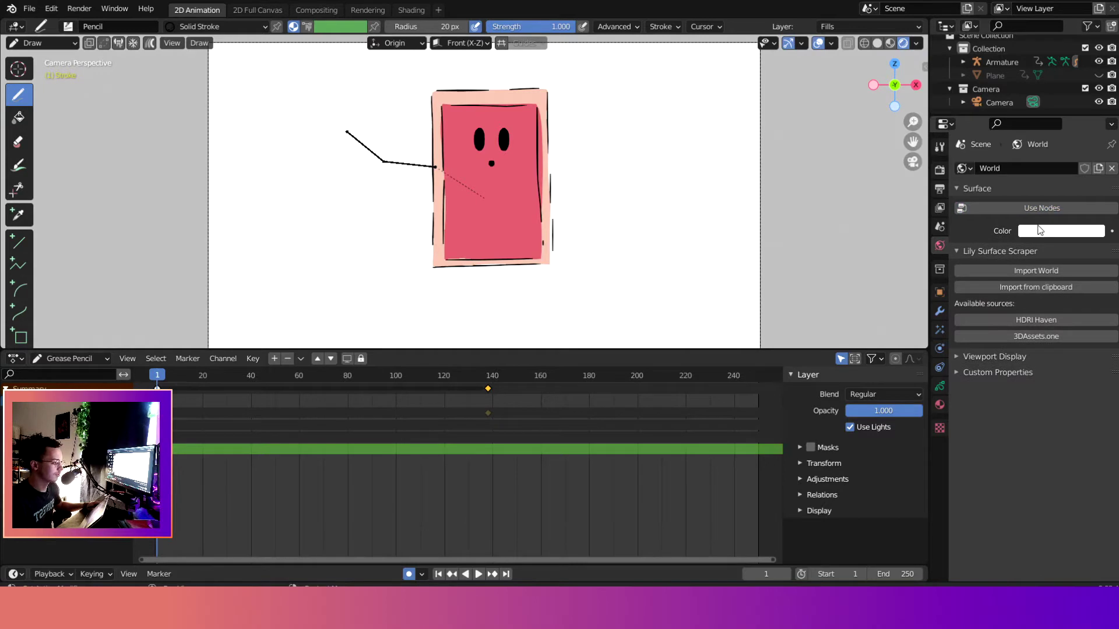
click(1039, 232)
mouse_move(1026, 128)
mouse_down()
mouse_move(1030, 143)
mouse_move(1046, 114)
mouse_move(1023, 94)
mouse_move(1030, 128)
mouse_move(1040, 119)
mouse_up()
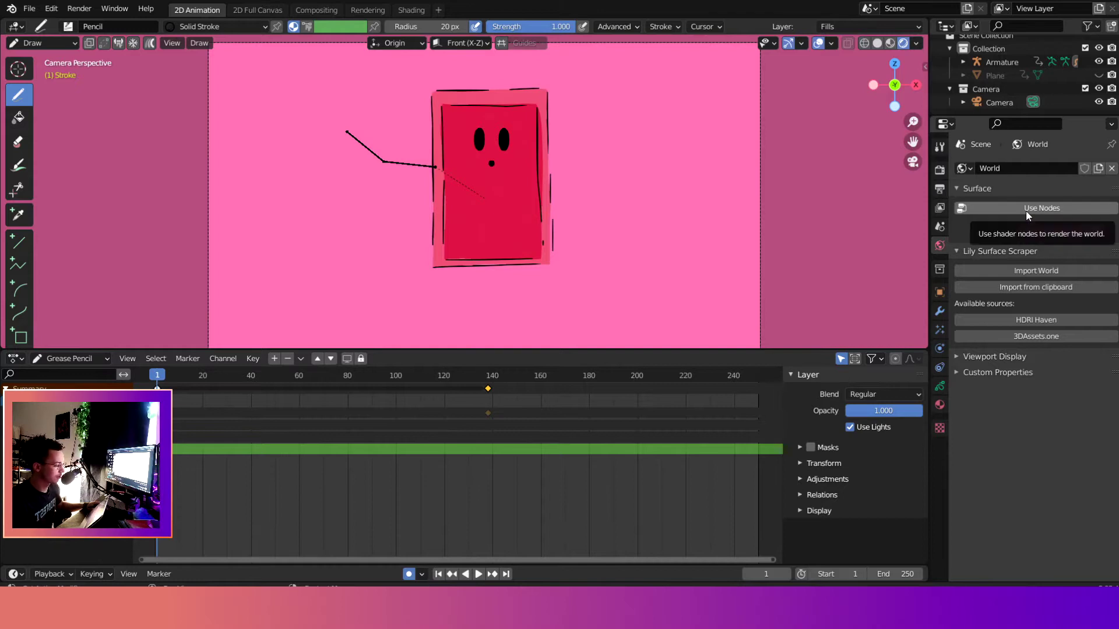
Re-enable world nodes, make the Background pale peach (H 0.054, S 0.555, V 1.0) at strength 3.1
click(1027, 211)
click(1058, 255)
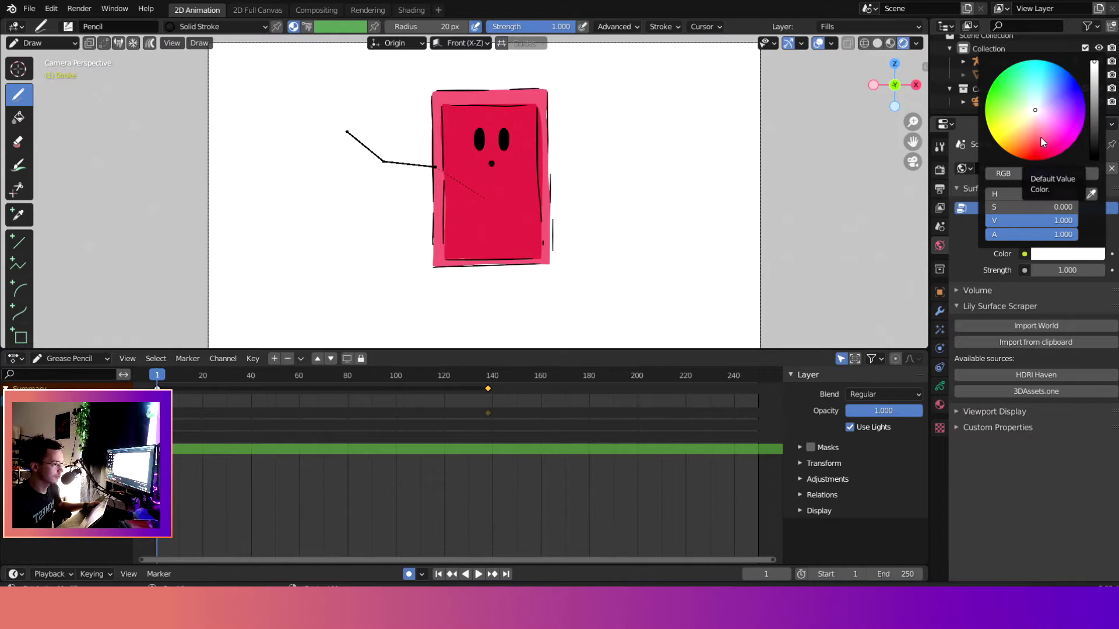
drag(1043, 142, 1029, 124)
click(1059, 256)
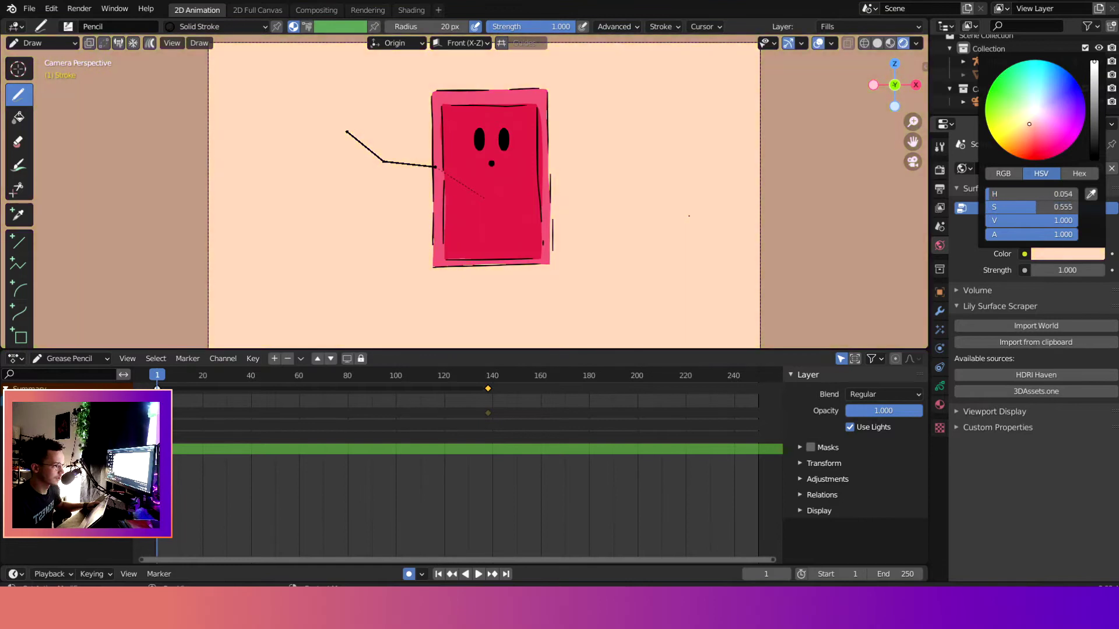
drag(1096, 97, 1093, 65)
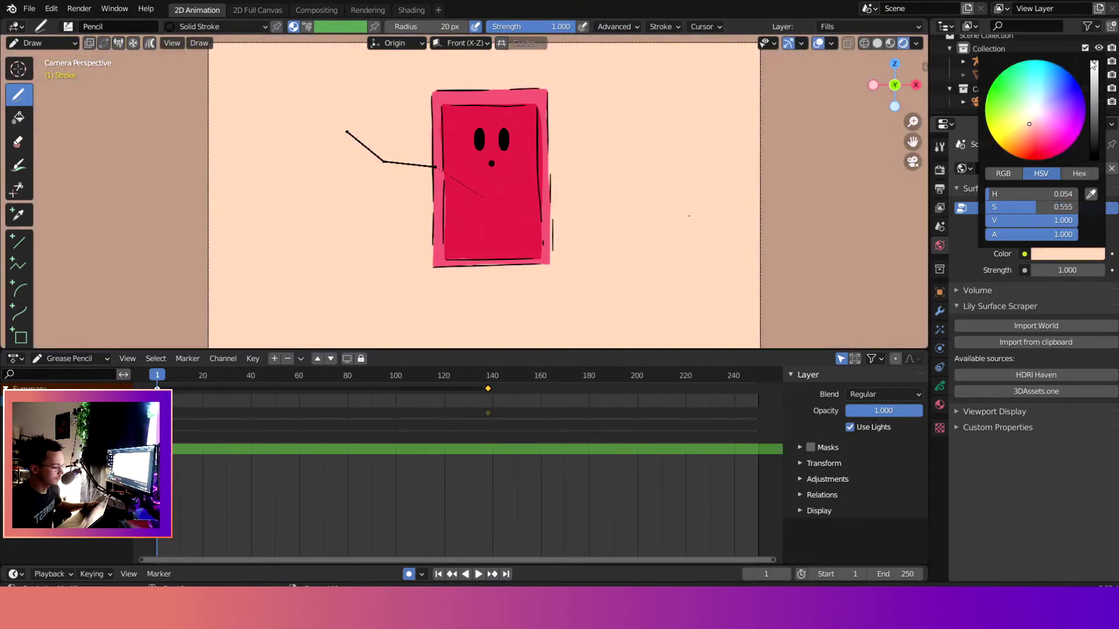
drag(1063, 269, 1095, 270)
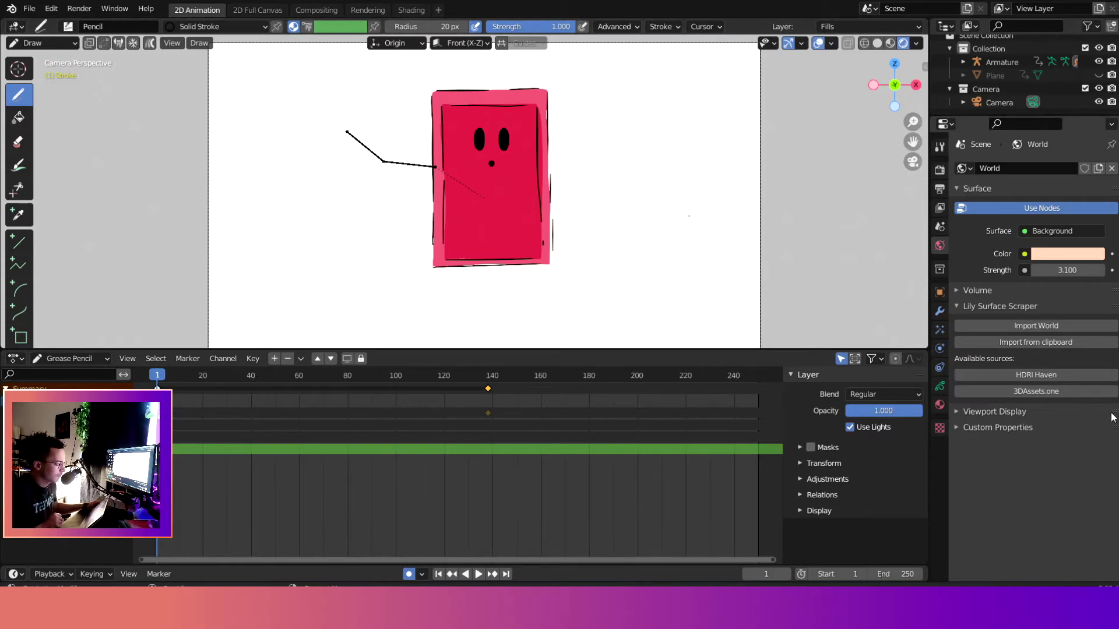
Make the world Background colour red and set its strength to 0.5
drag(1064, 269, 1107, 270)
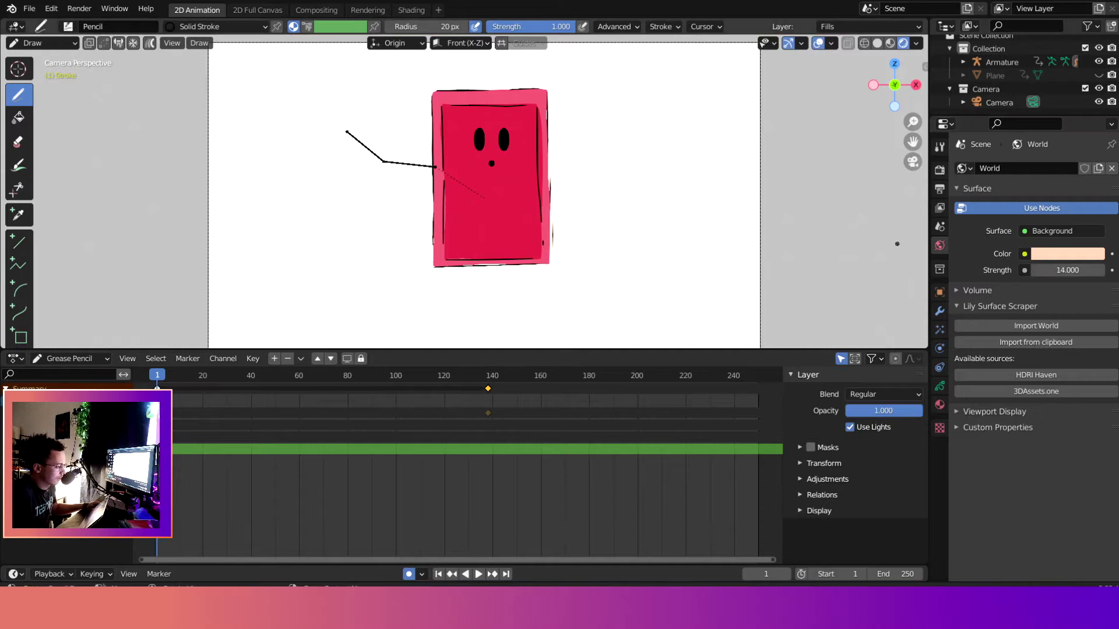
click(1069, 254)
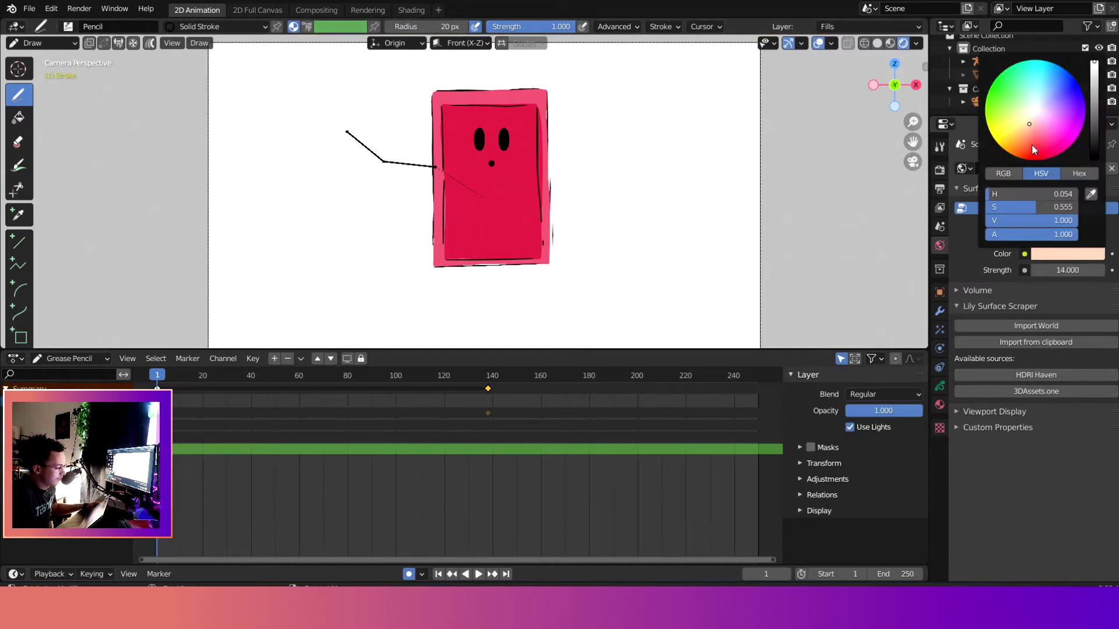
drag(1034, 149, 1038, 157)
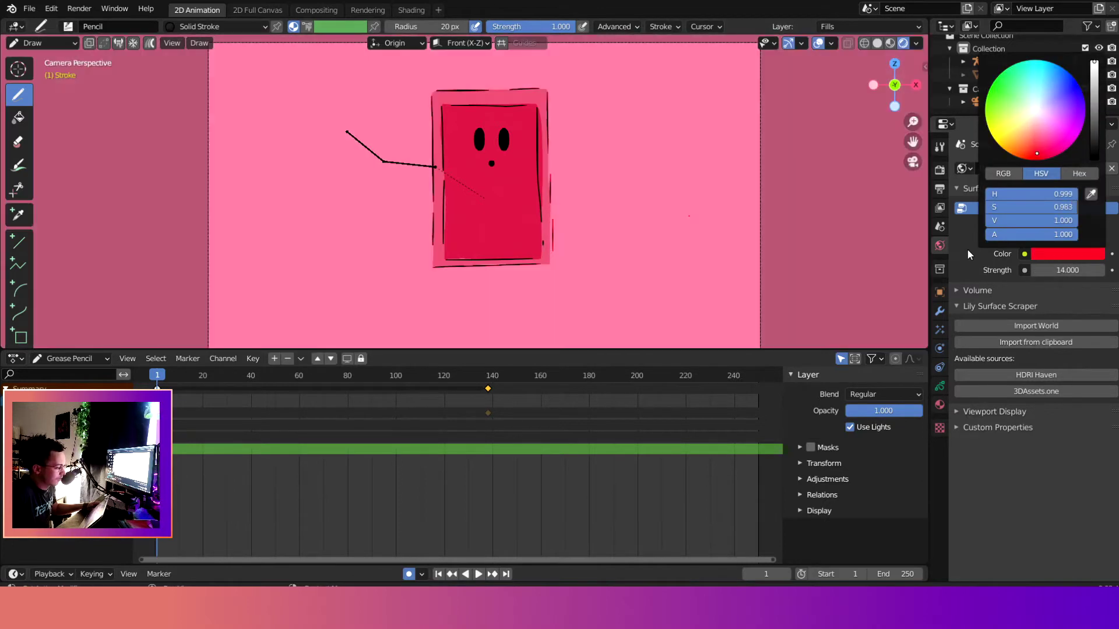
double_click(1067, 270)
text(0.5)
key(Return)
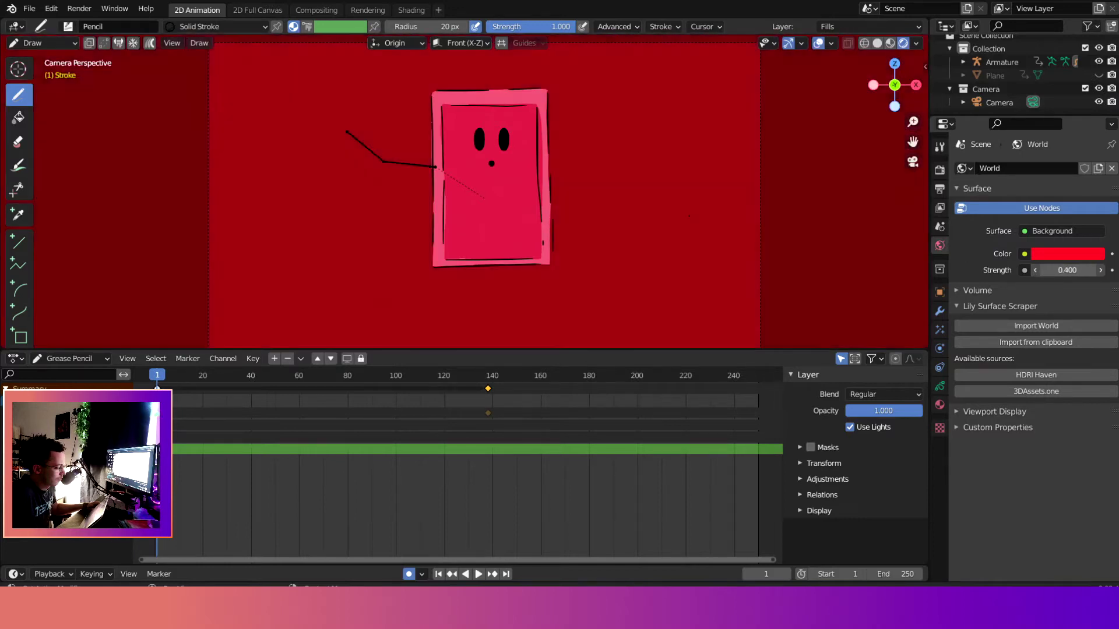
Try world strengths of 0.000001, 1 and 3, finally setting it to 140
drag(1068, 269, 1037, 270)
double_click(1087, 275)
text(0.000001)
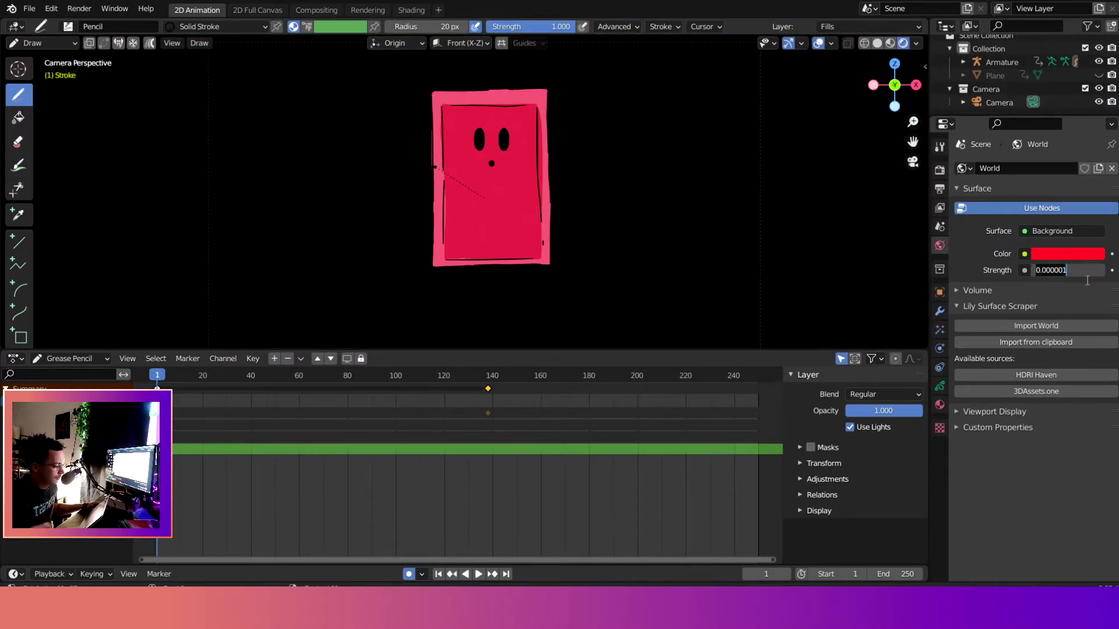
key(ctrl+a)
text(1)
key(Return)
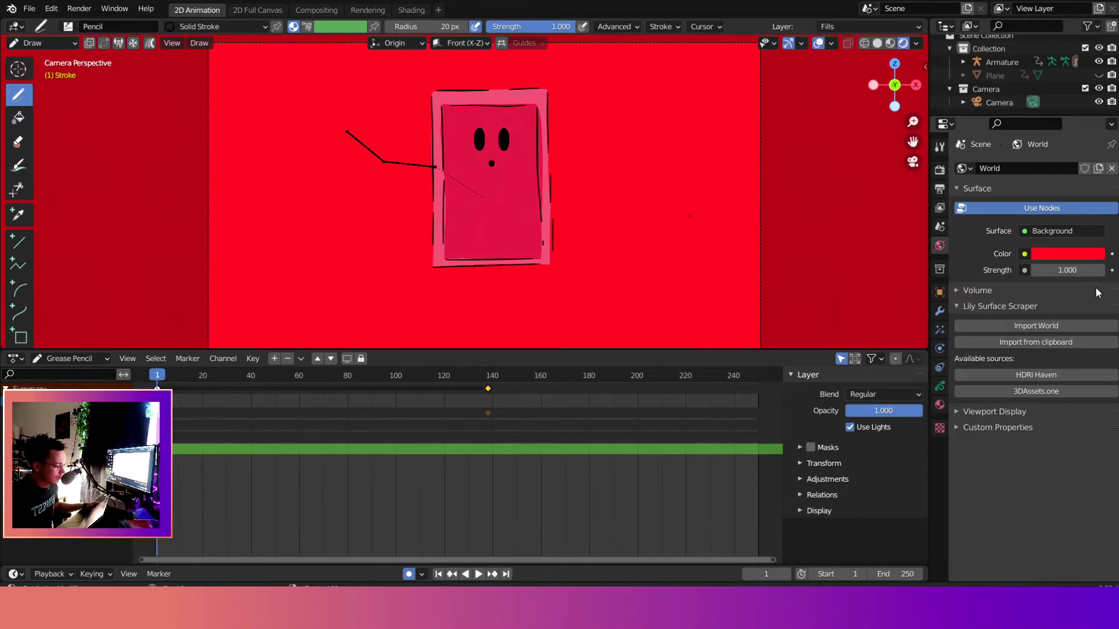
double_click(1072, 271)
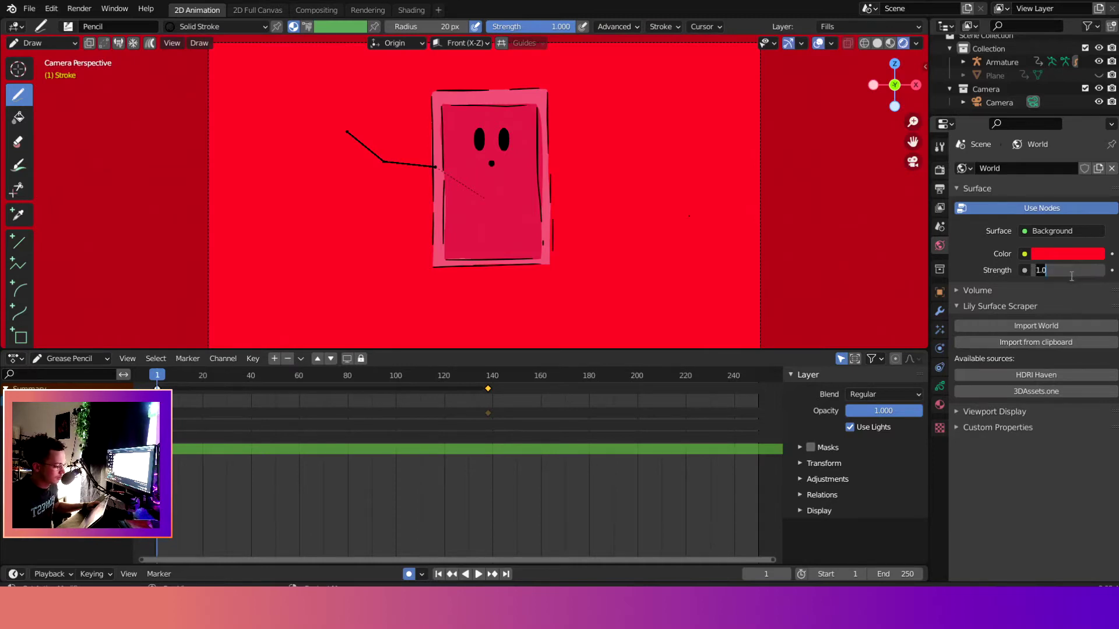
text(3)
key(Return)
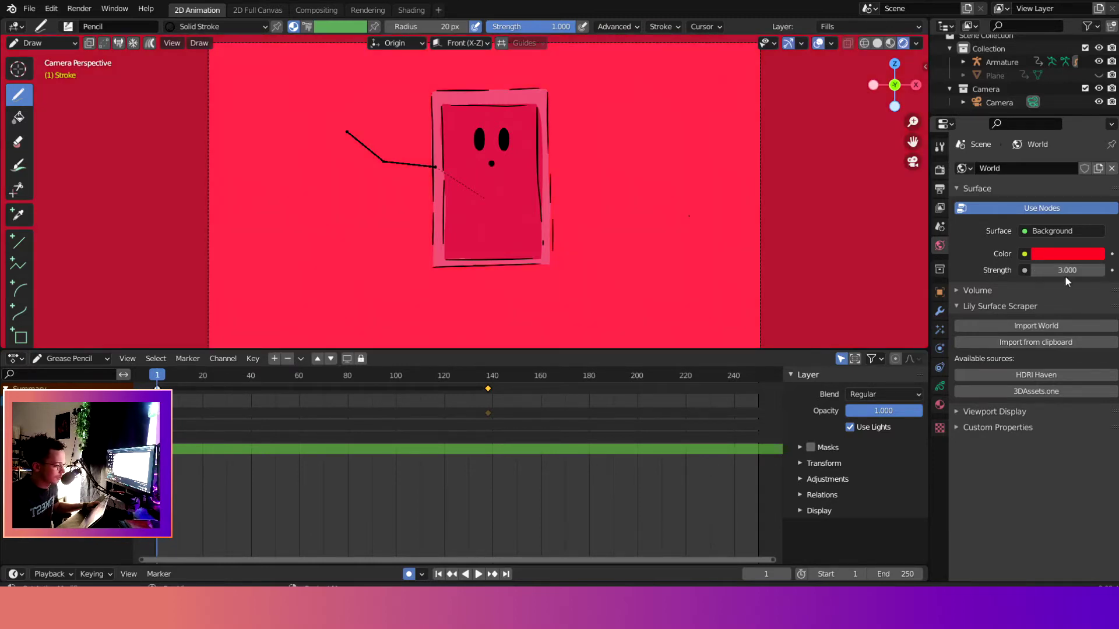
double_click(1070, 272)
text(140)
key(Return)
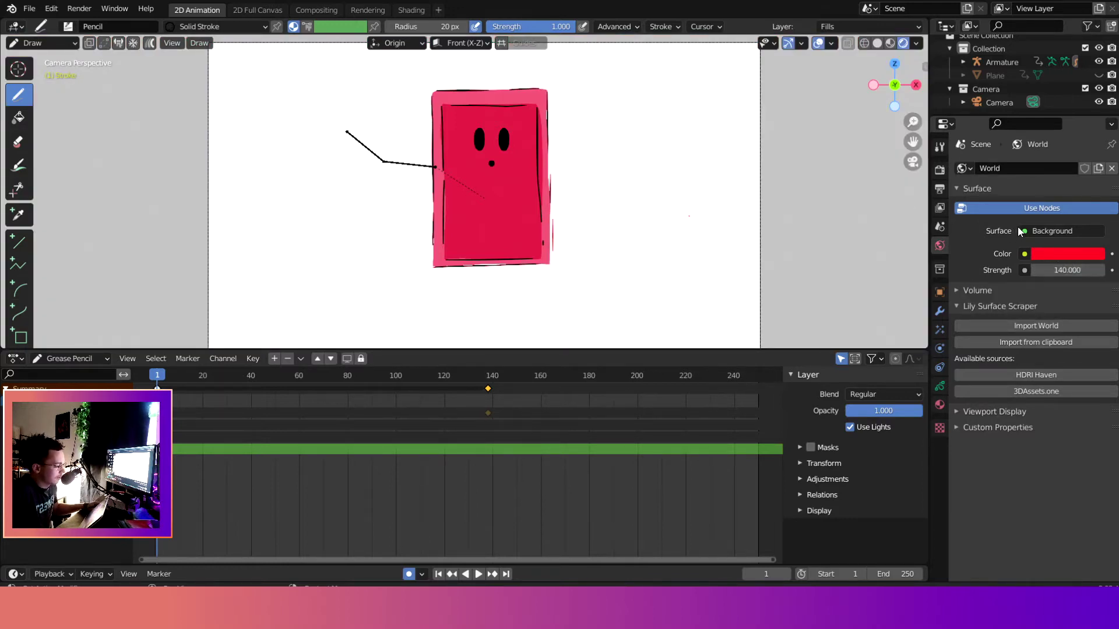
click(1051, 210)
click(1051, 209)
click(1056, 210)
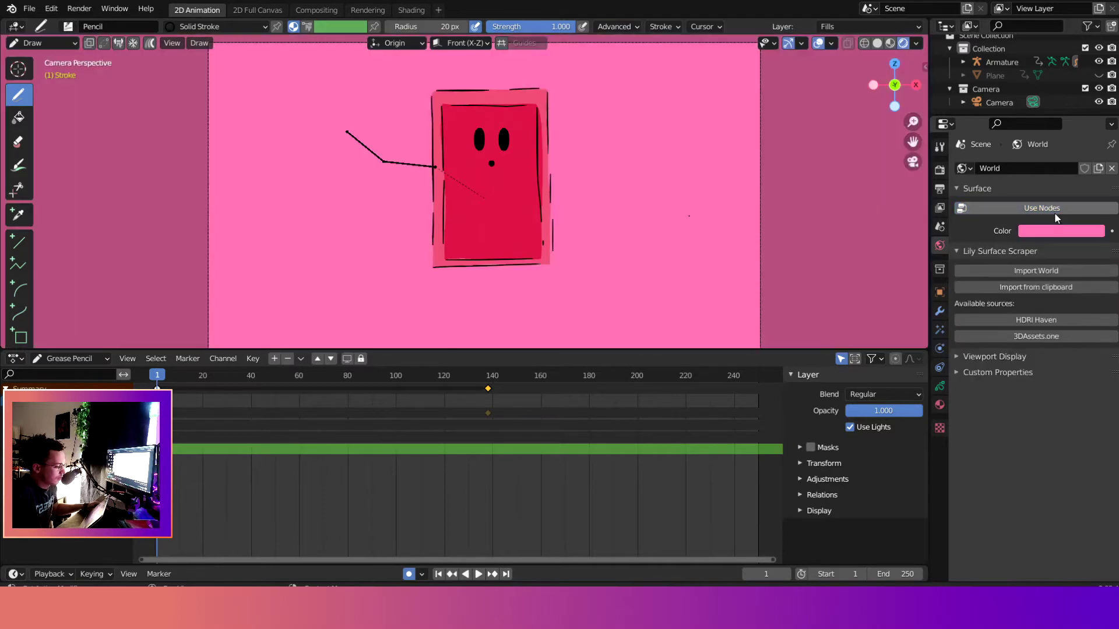
click(1055, 209)
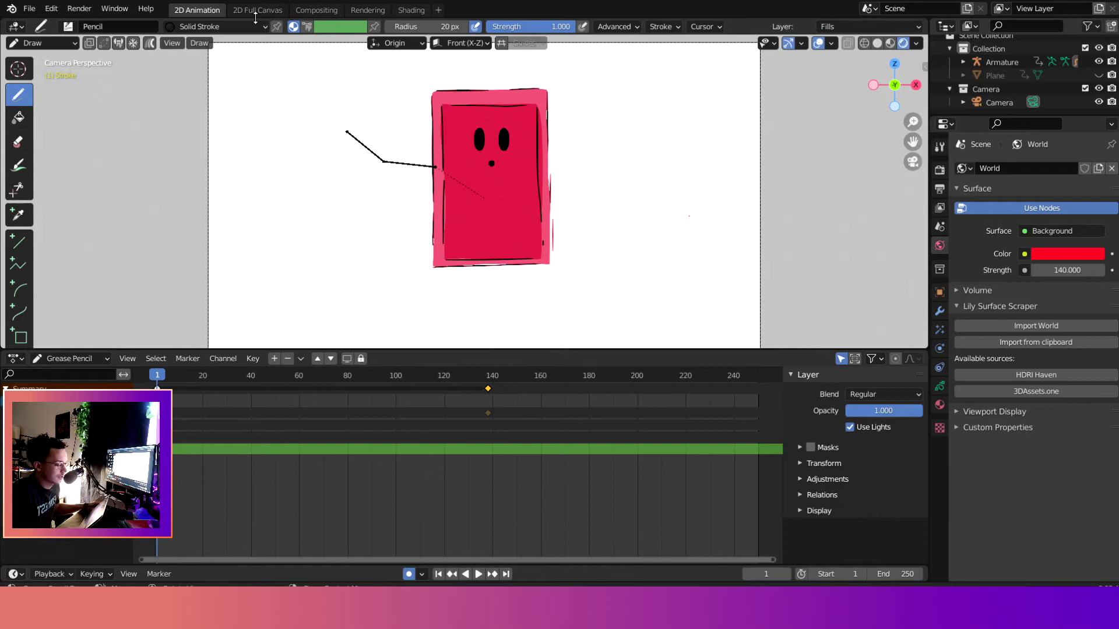
Switch to Shading, then delete the extra Shading.001 workspace added via General > Shading
click(406, 12)
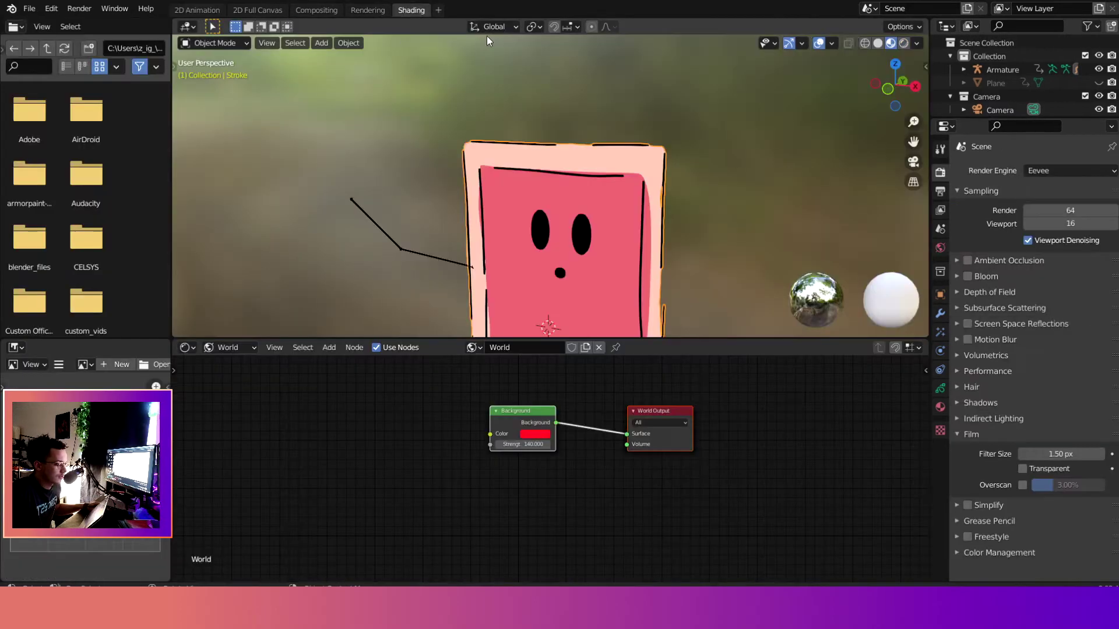
click(438, 10)
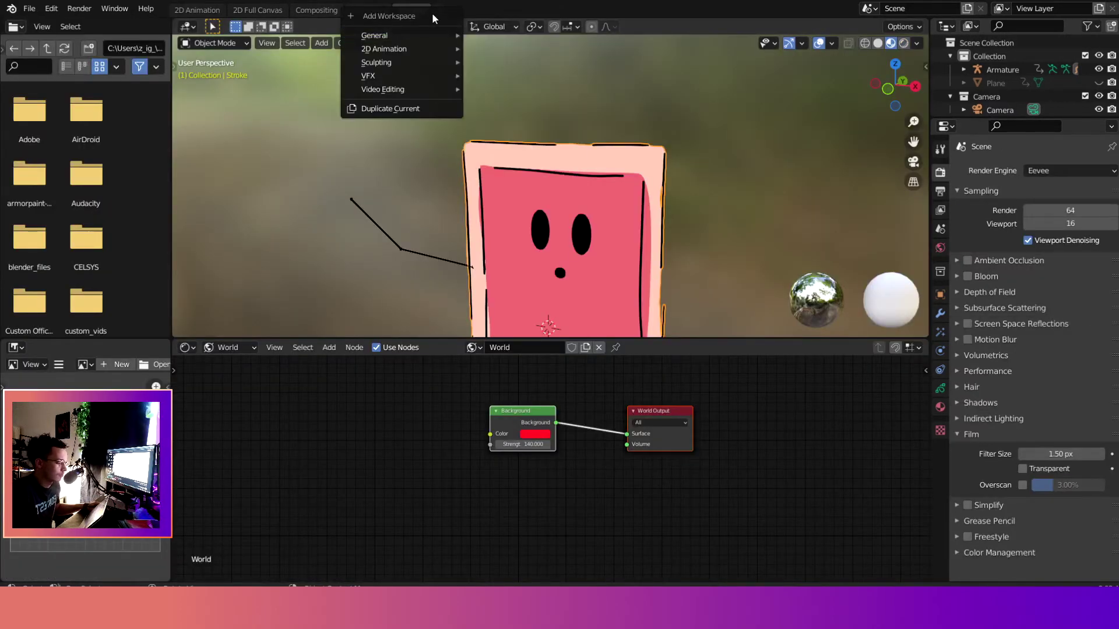
mouse_move(422, 33)
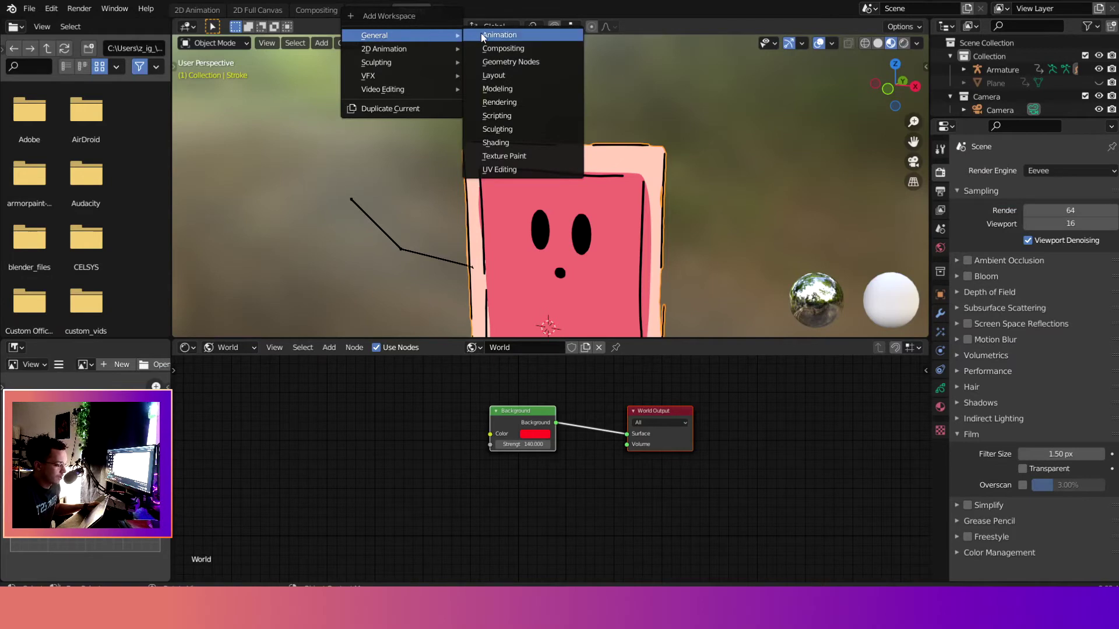
click(485, 142)
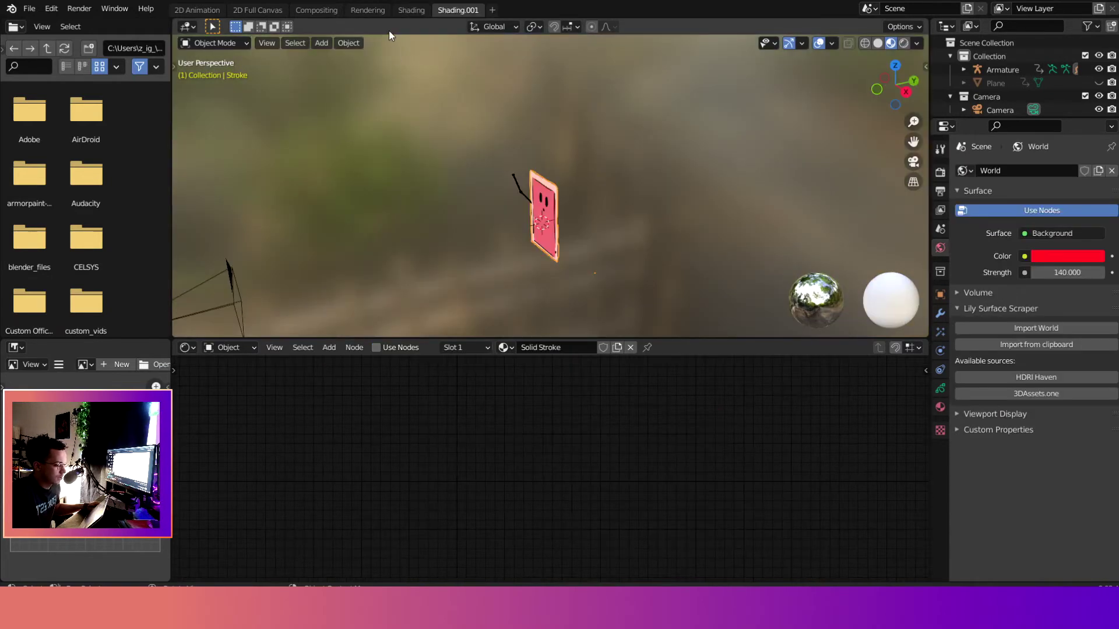
right_click(481, 10)
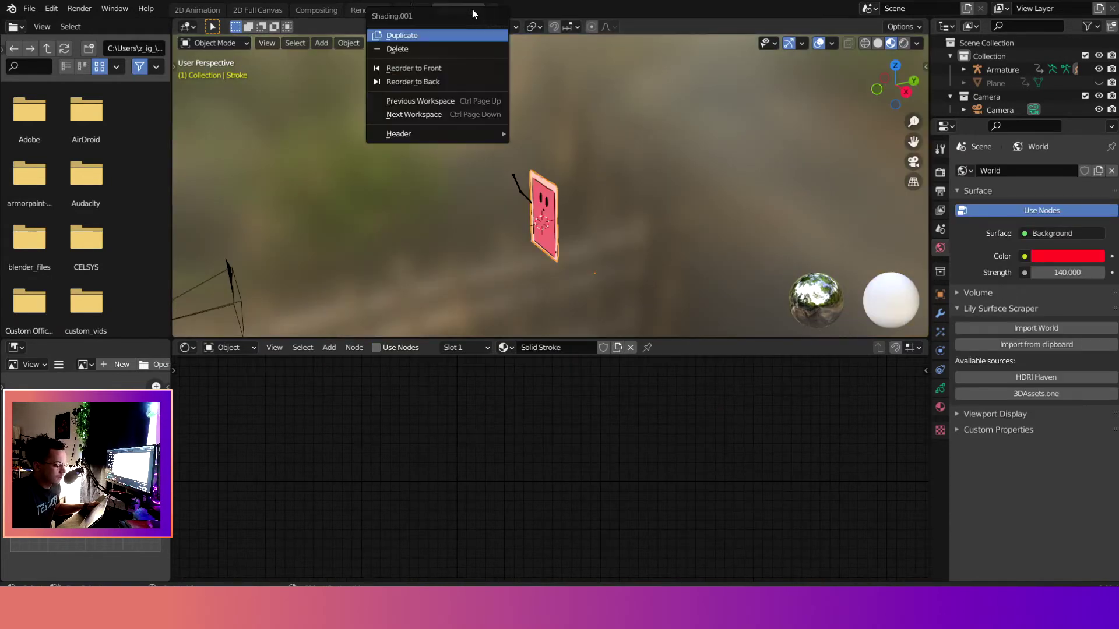
click(420, 47)
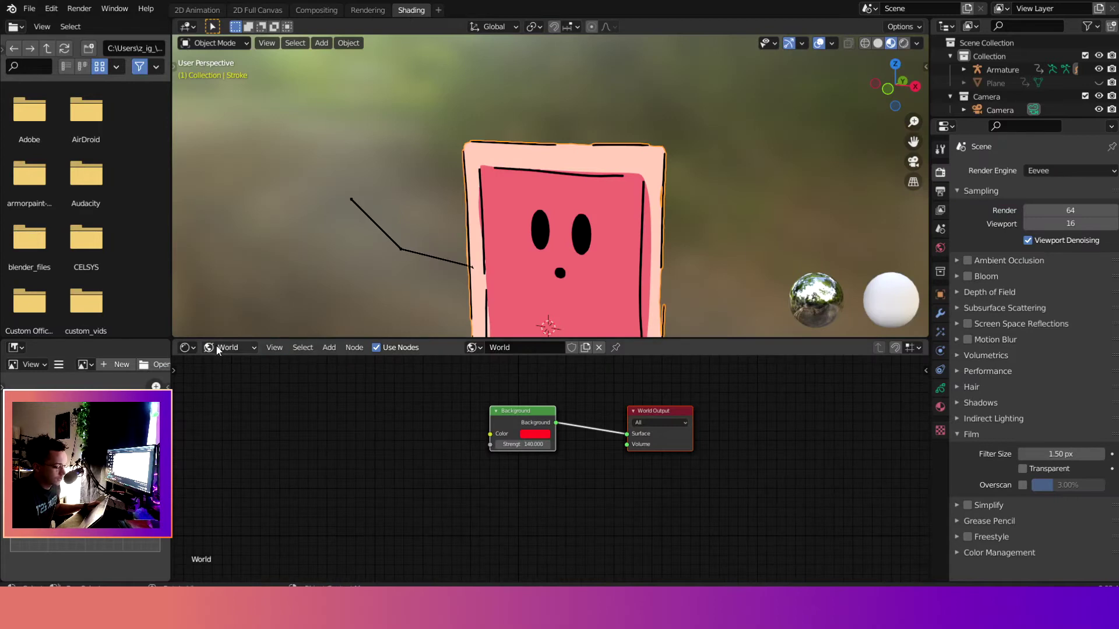
click(356, 348)
click(248, 350)
click(242, 361)
scroll(502, 270, down, 3)
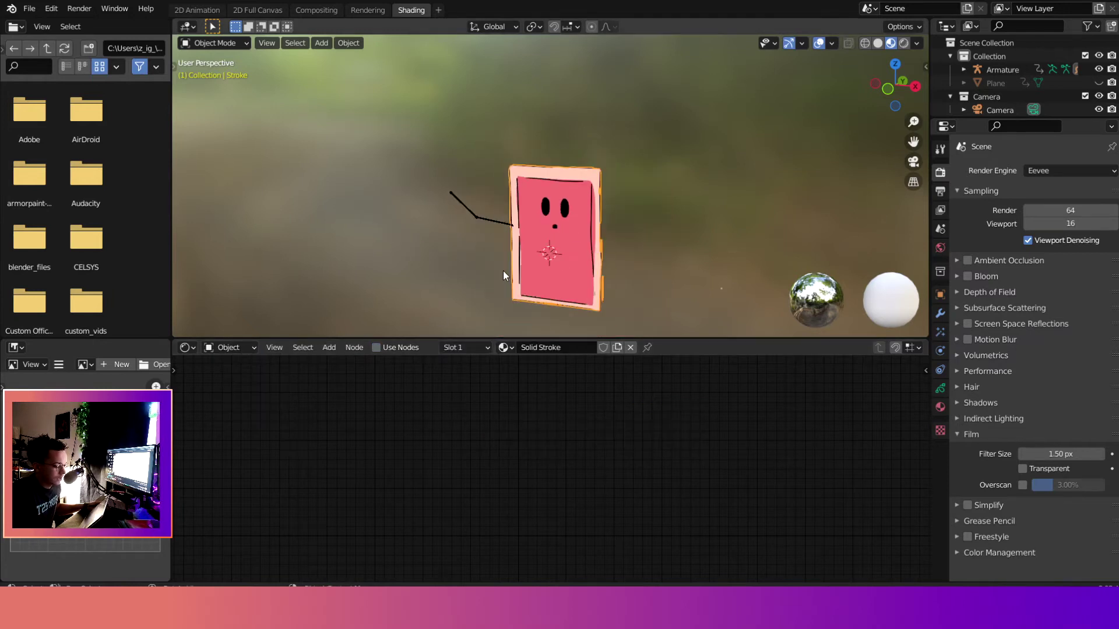
scroll(442, 238, up, 4)
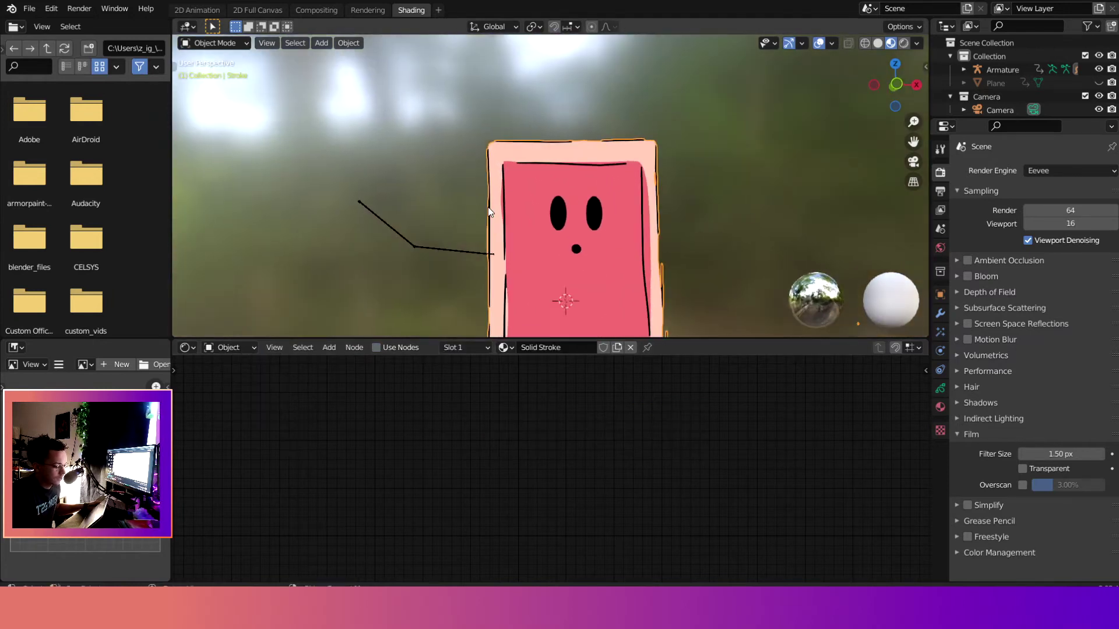
click(243, 347)
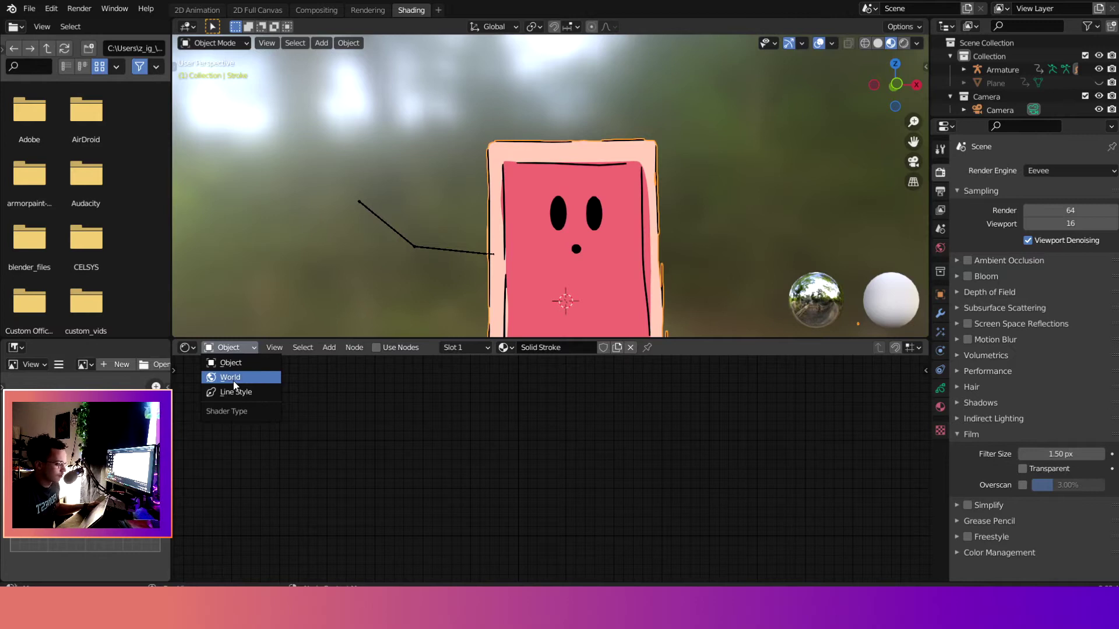
click(233, 382)
scroll(566, 470, up, 2)
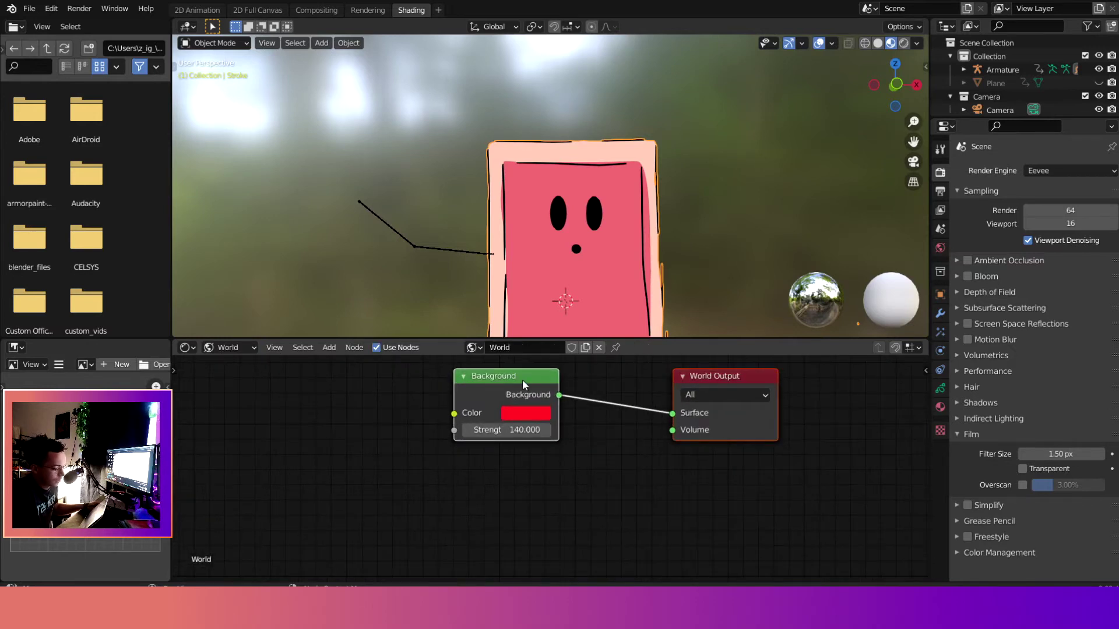
mouse_move(522, 402)
mouse_down()
mouse_move(434, 399)
mouse_move(509, 408)
mouse_up()
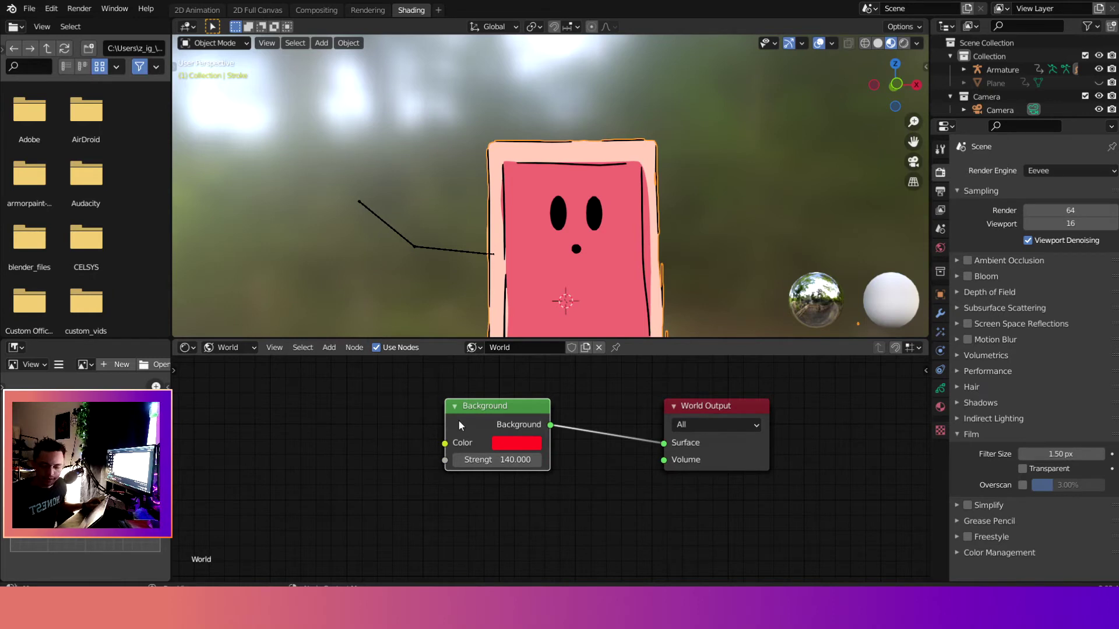
Add a new Background node by searching 'bac' and place it left of the red one
key(shift+a)
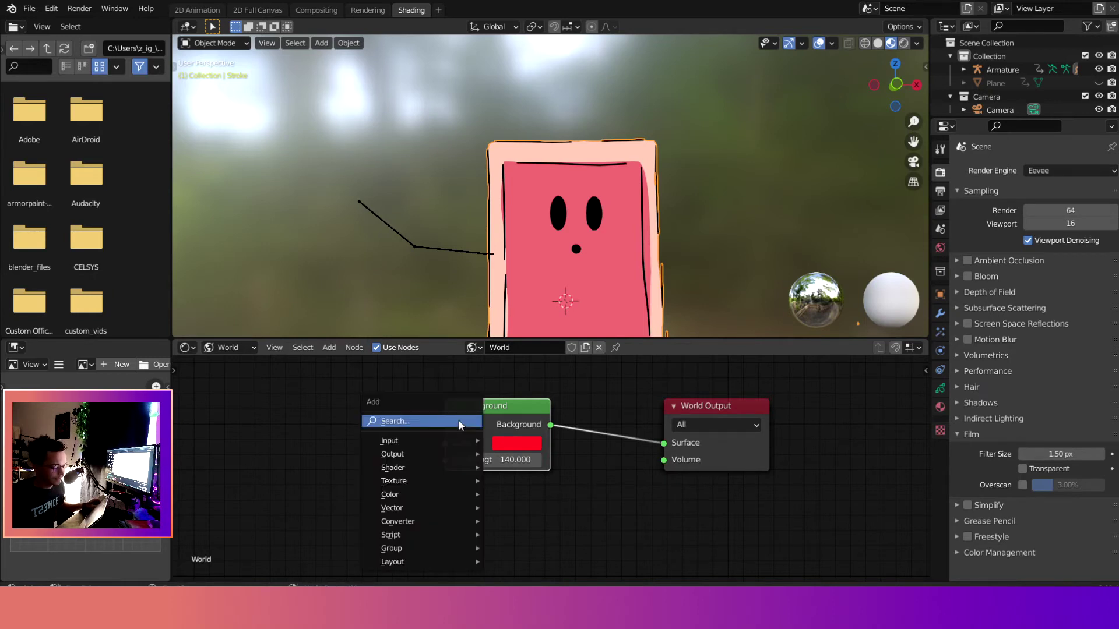
click(459, 421)
text(s)
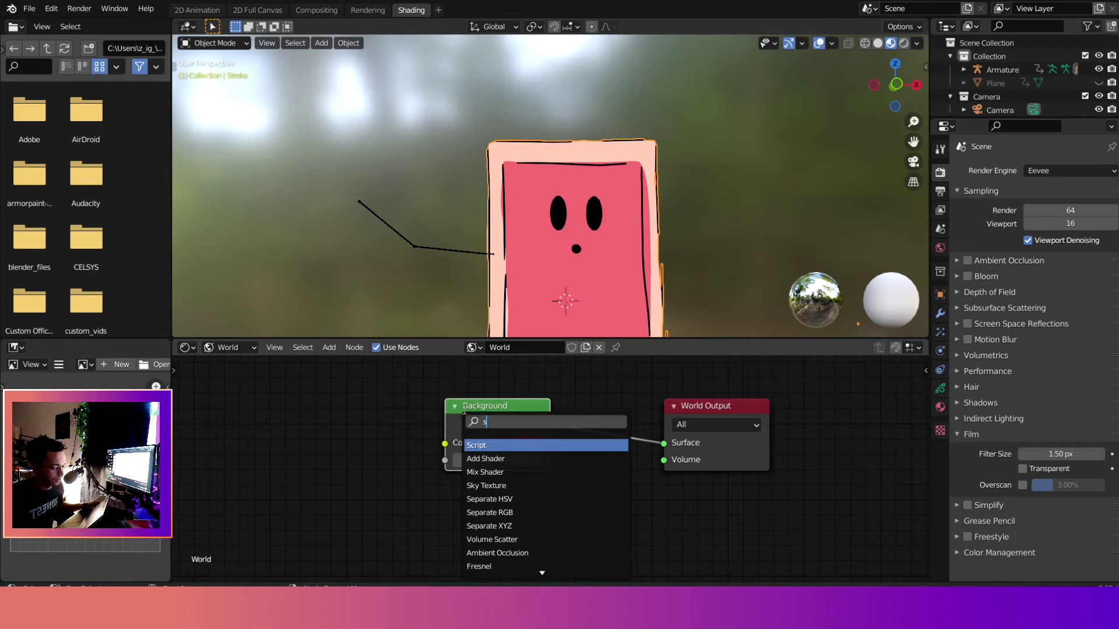
text(had)
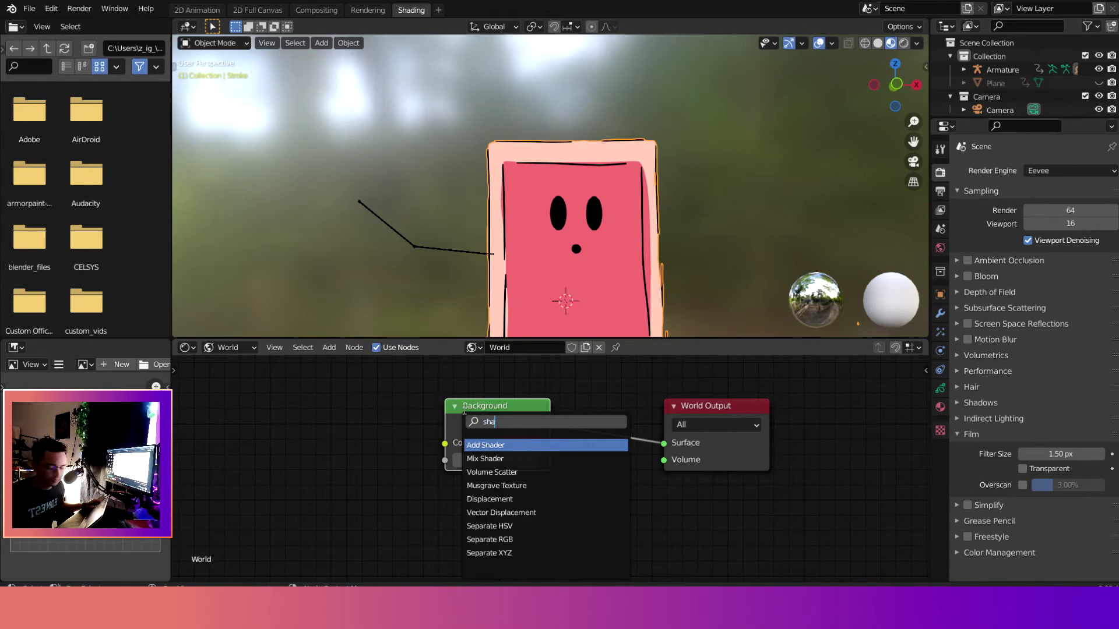
key(BackSpace)
key(BackSpace)
key(BackSpace)
key(BackSpace)
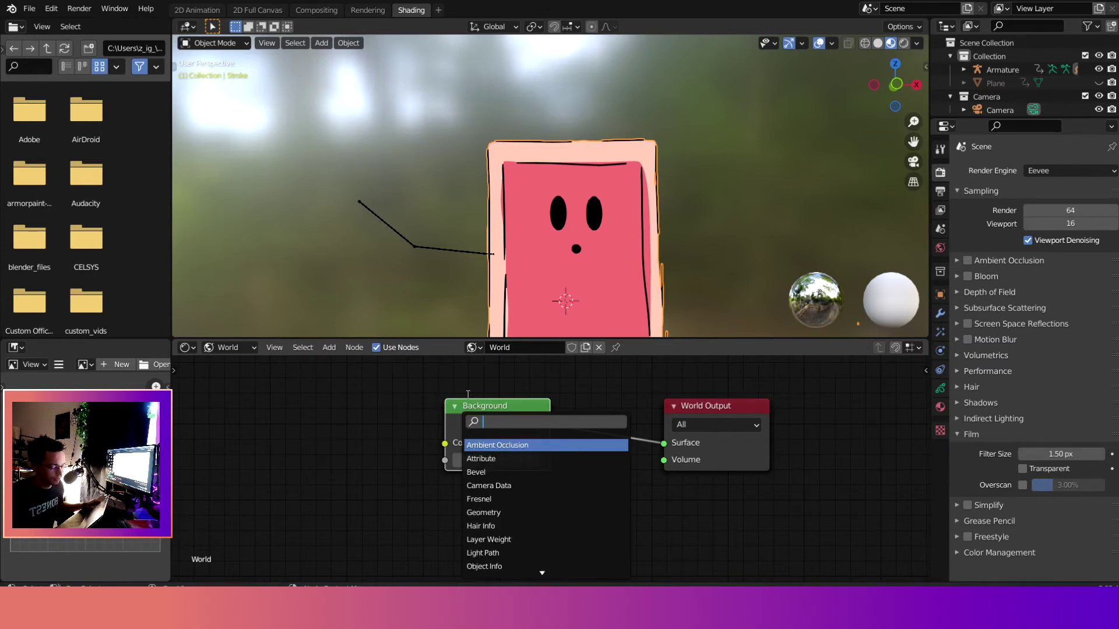
text(bac)
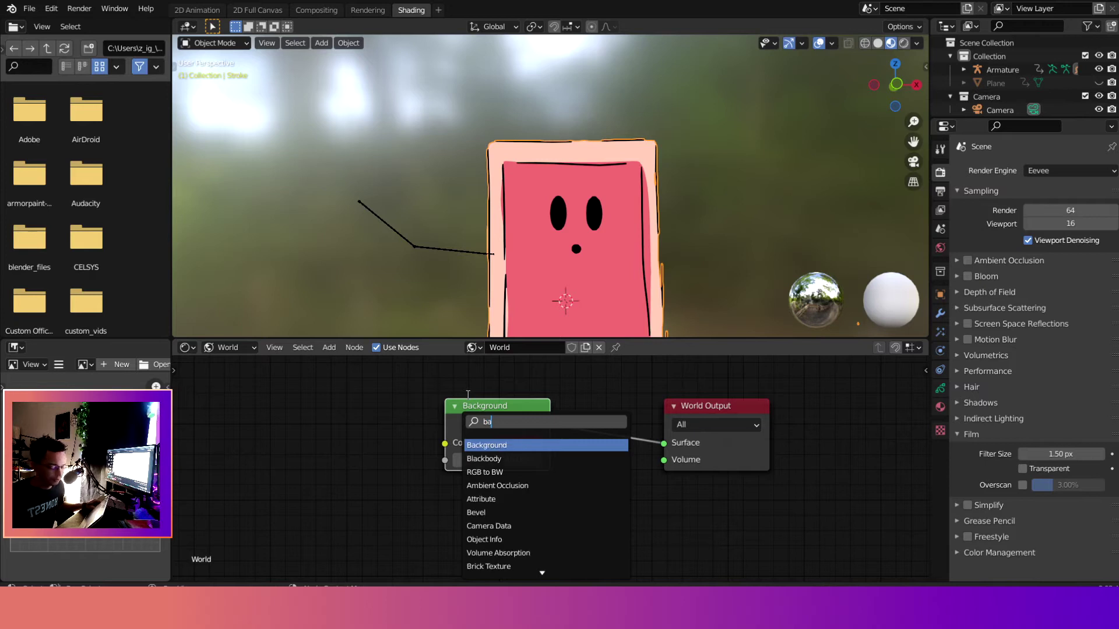
click(489, 446)
click(430, 431)
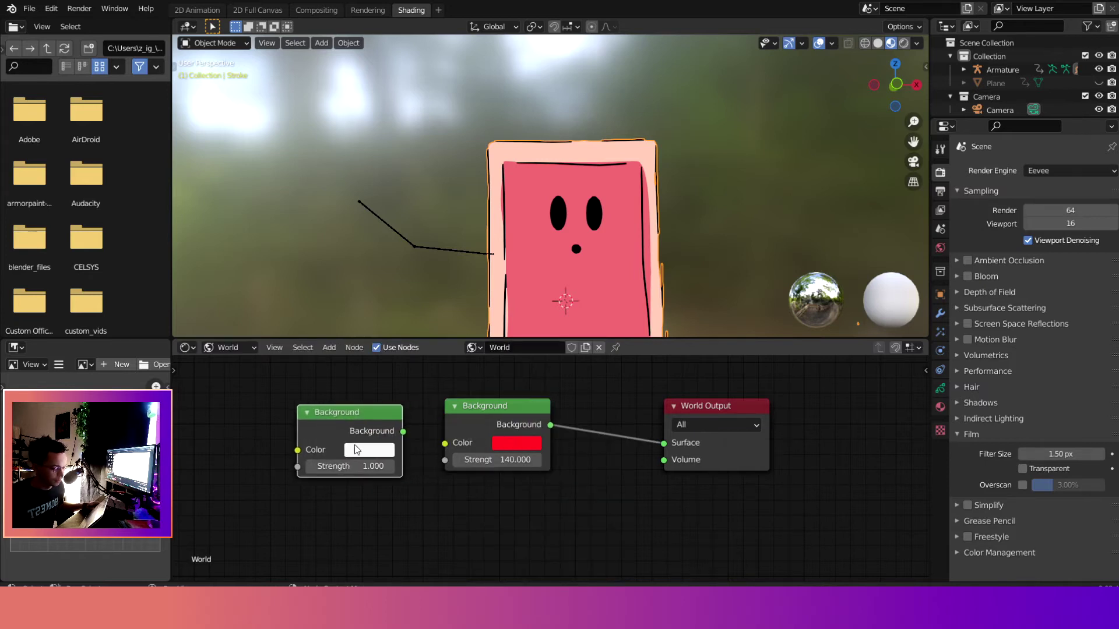
Connect the new Background node to World Output Surface and delete the red Background node
drag(403, 431, 663, 444)
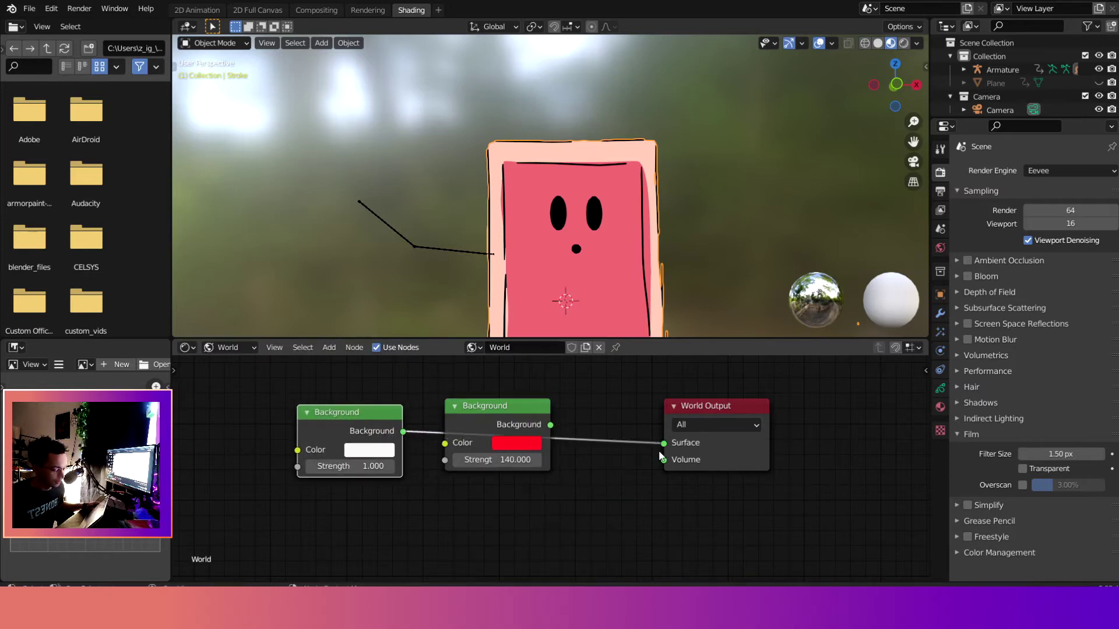
click(503, 405)
key(x)
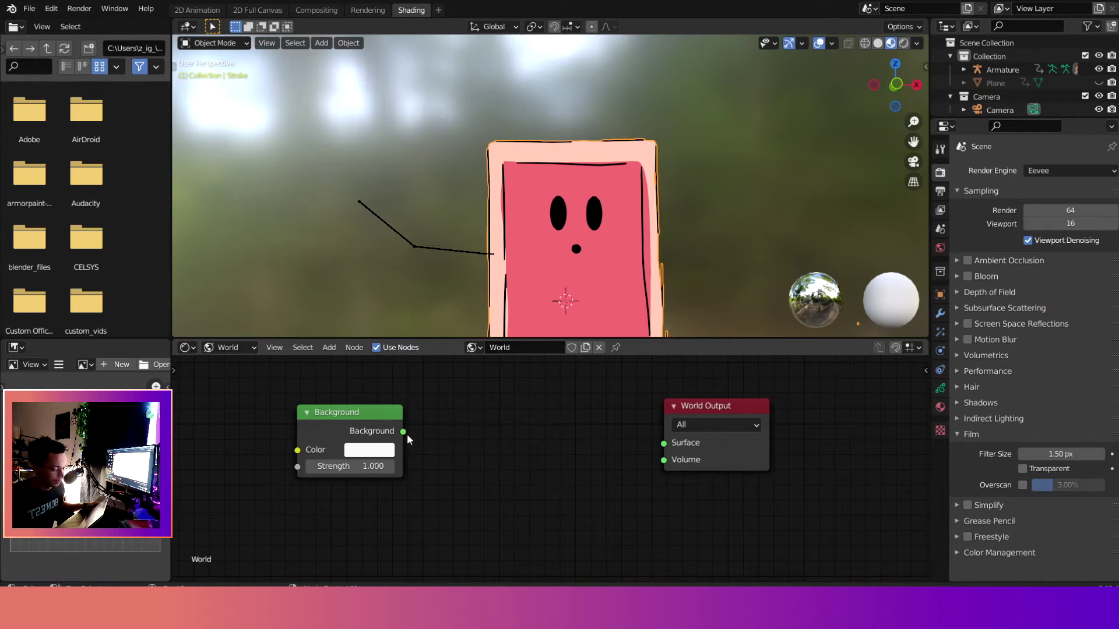
drag(403, 431, 664, 443)
drag(344, 414, 532, 415)
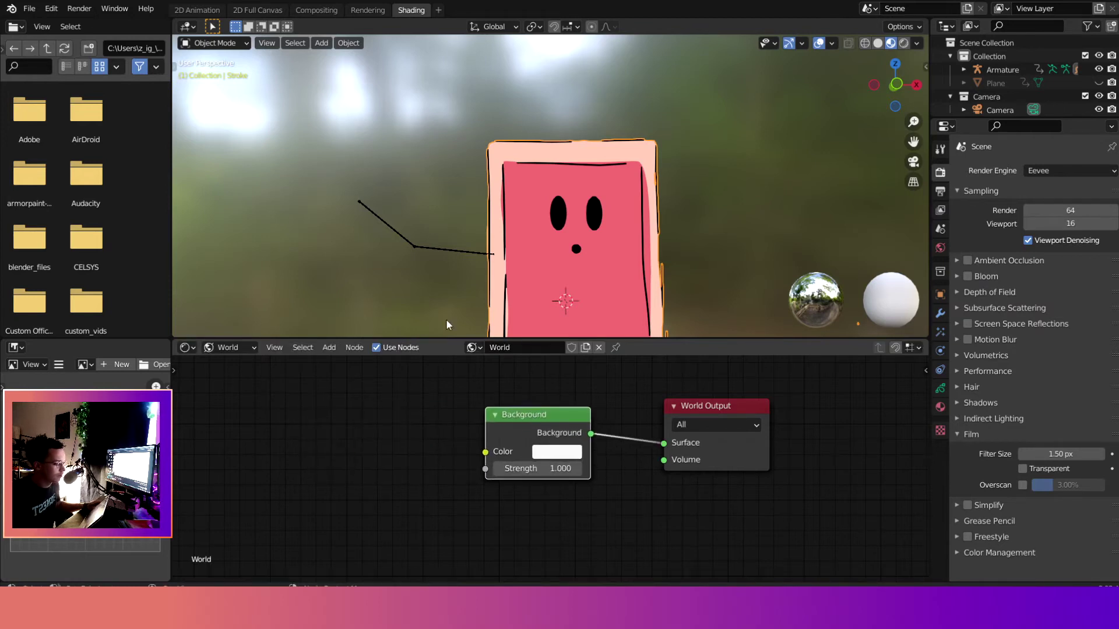
Check the 2D Animation workspace, then back in Shading move the Background node up and right
click(215, 10)
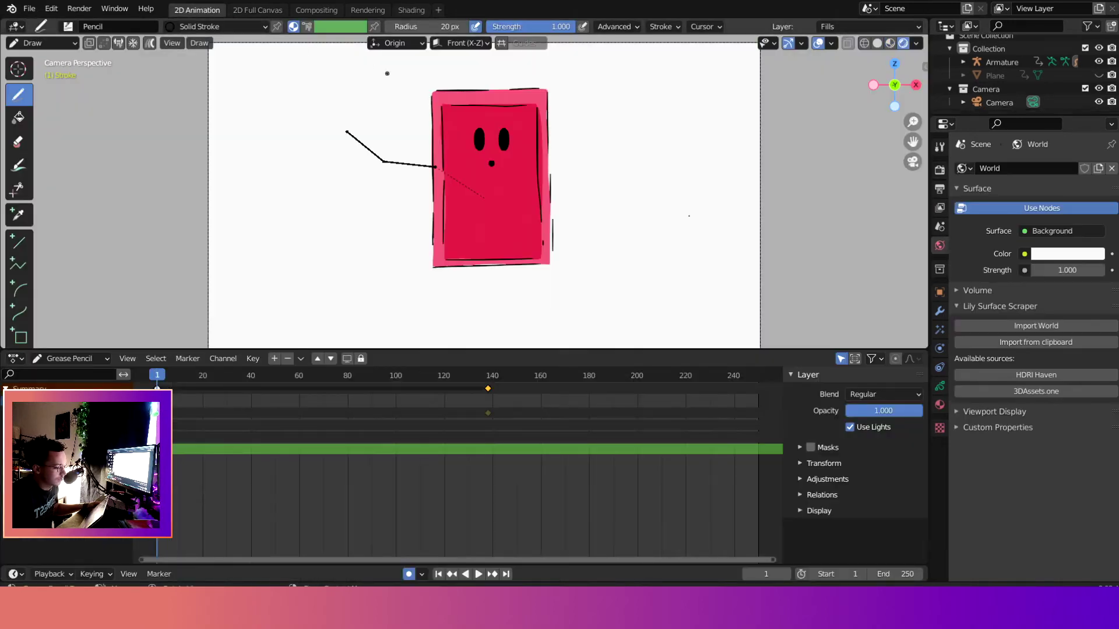
click(410, 10)
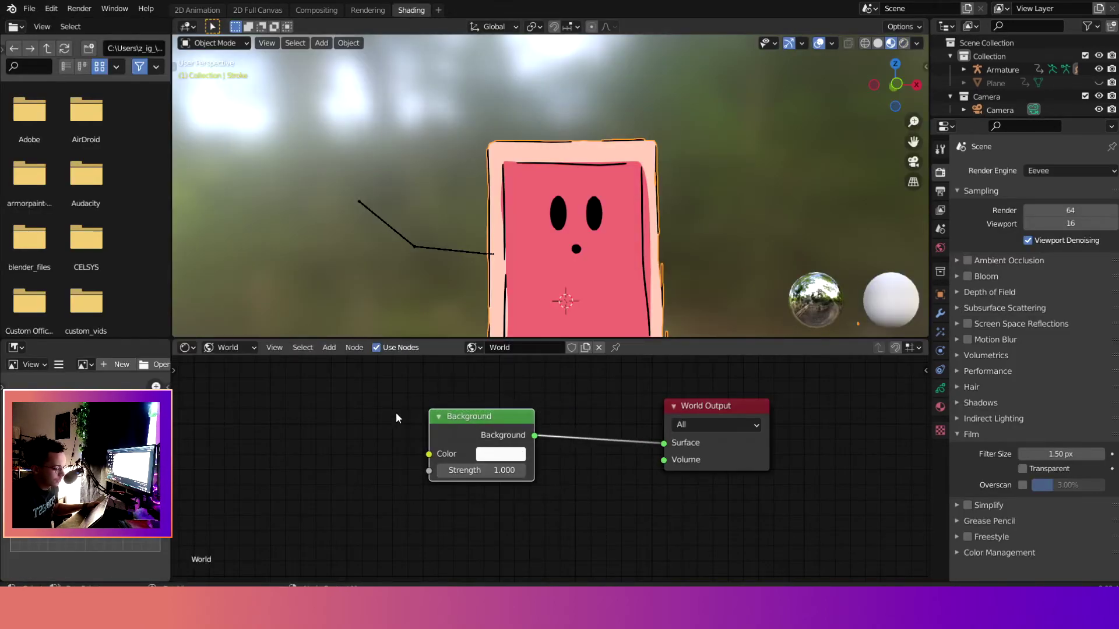
drag(430, 446, 449, 426)
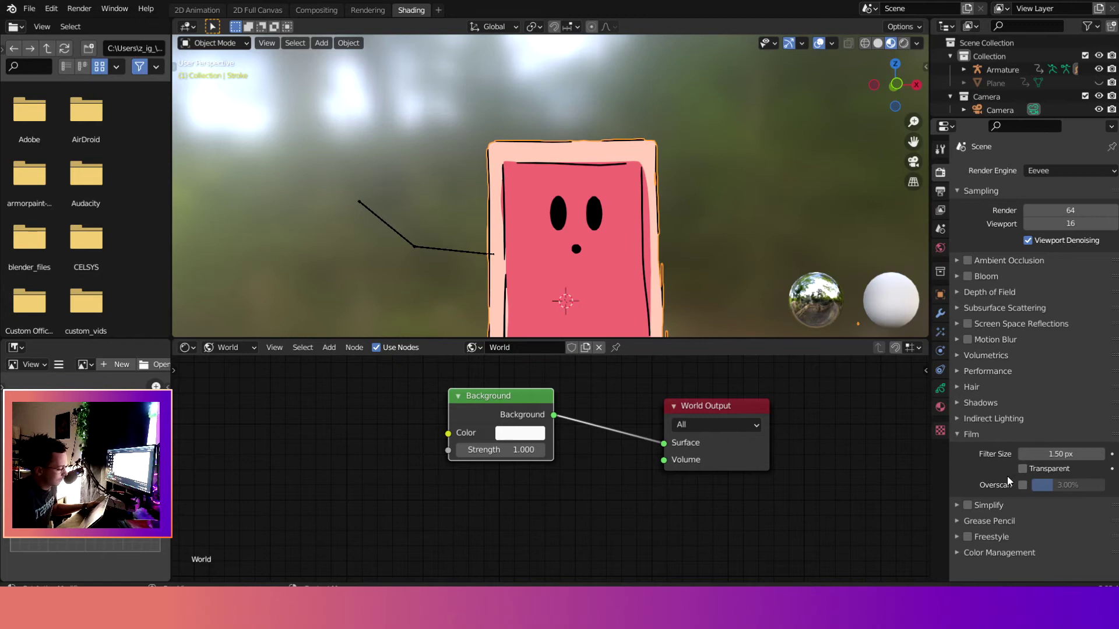
Collapse and re-expand the Film panel, then view Output properties showing 1920×1080 PNG RGBA
click(970, 435)
click(963, 436)
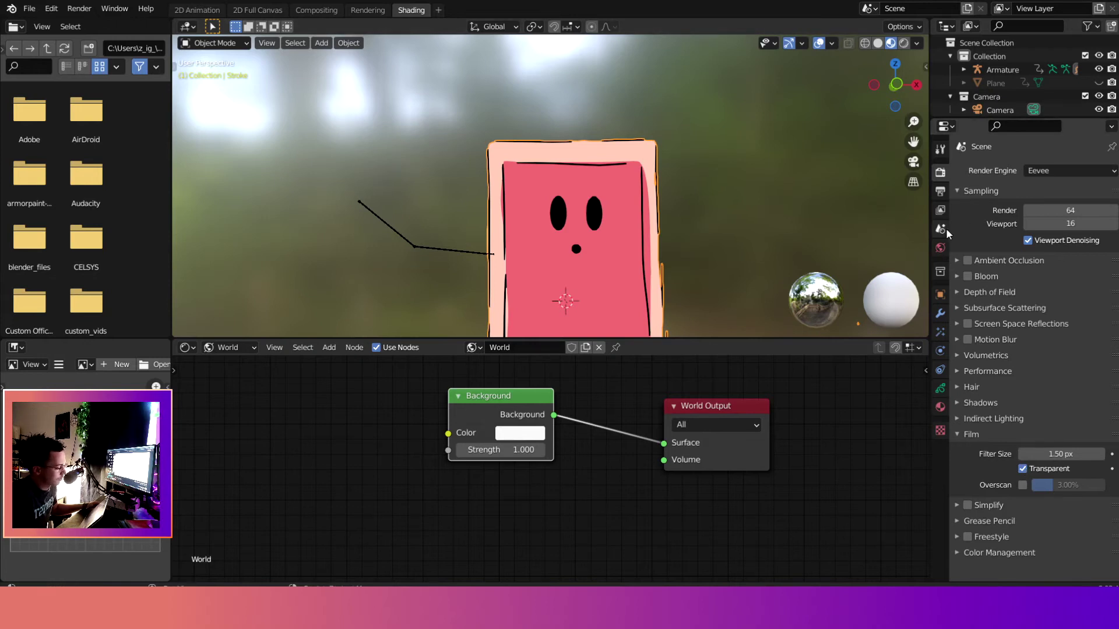
click(939, 194)
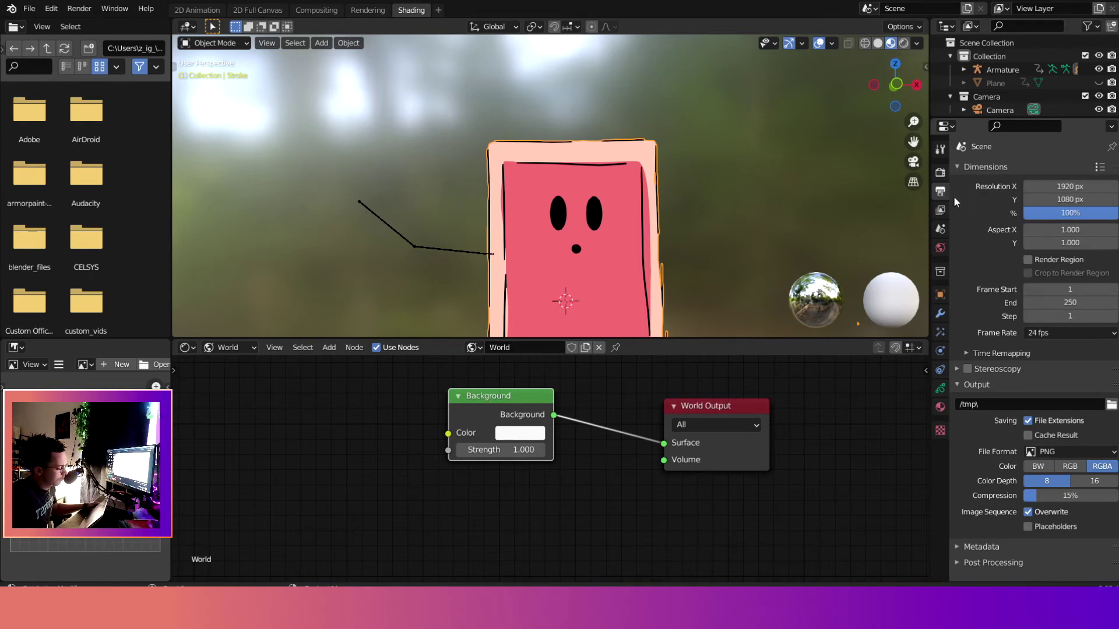
click(1081, 452)
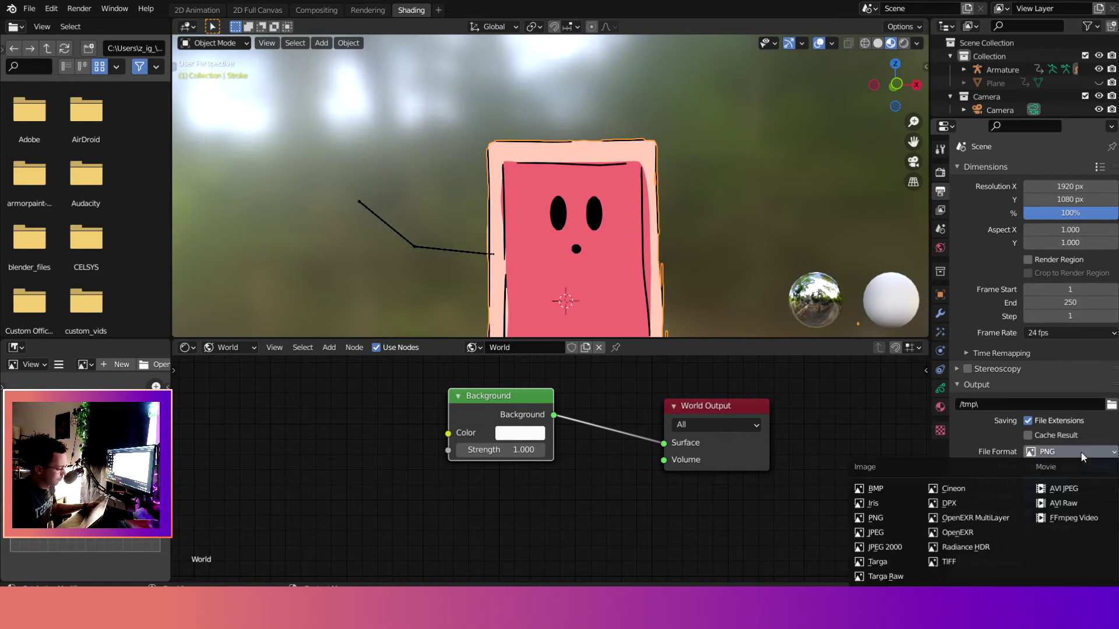
click(1082, 456)
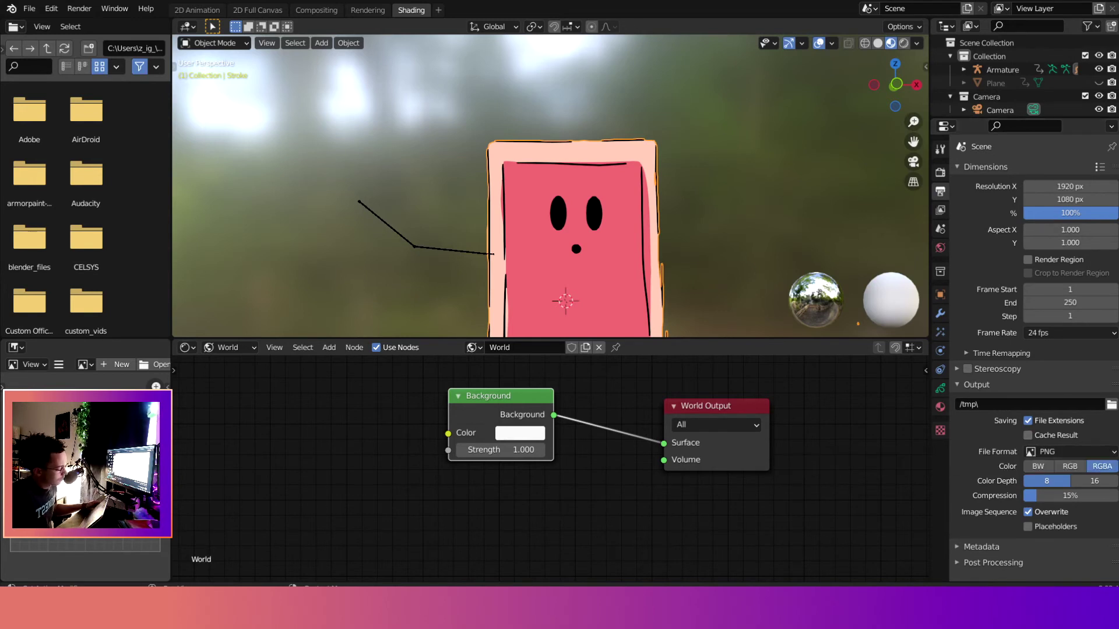
click(1069, 452)
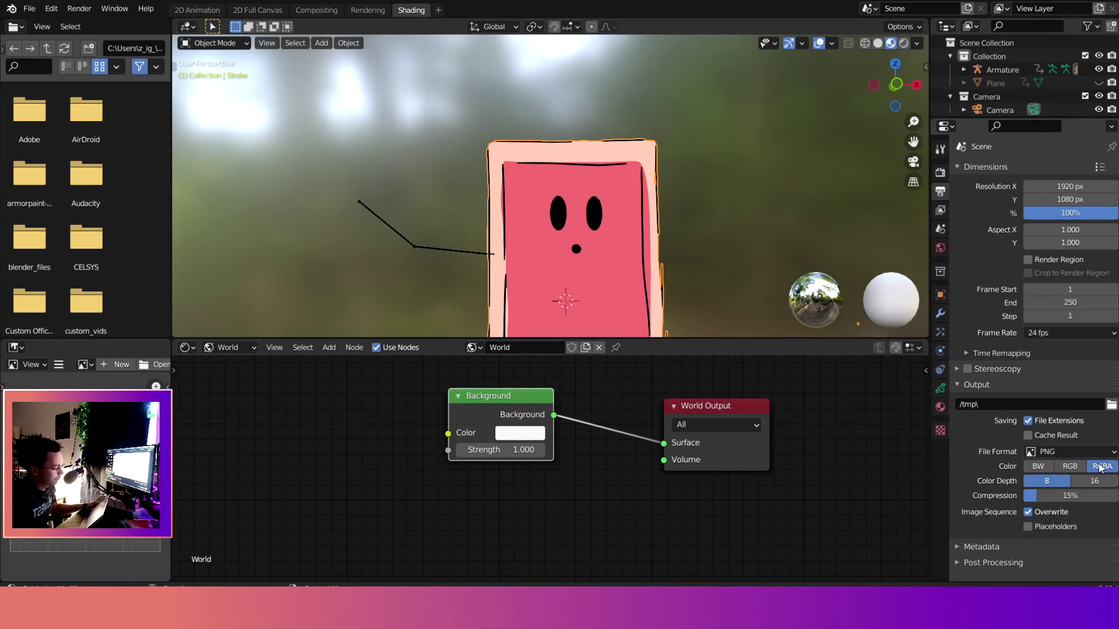
click(1093, 483)
click(1046, 481)
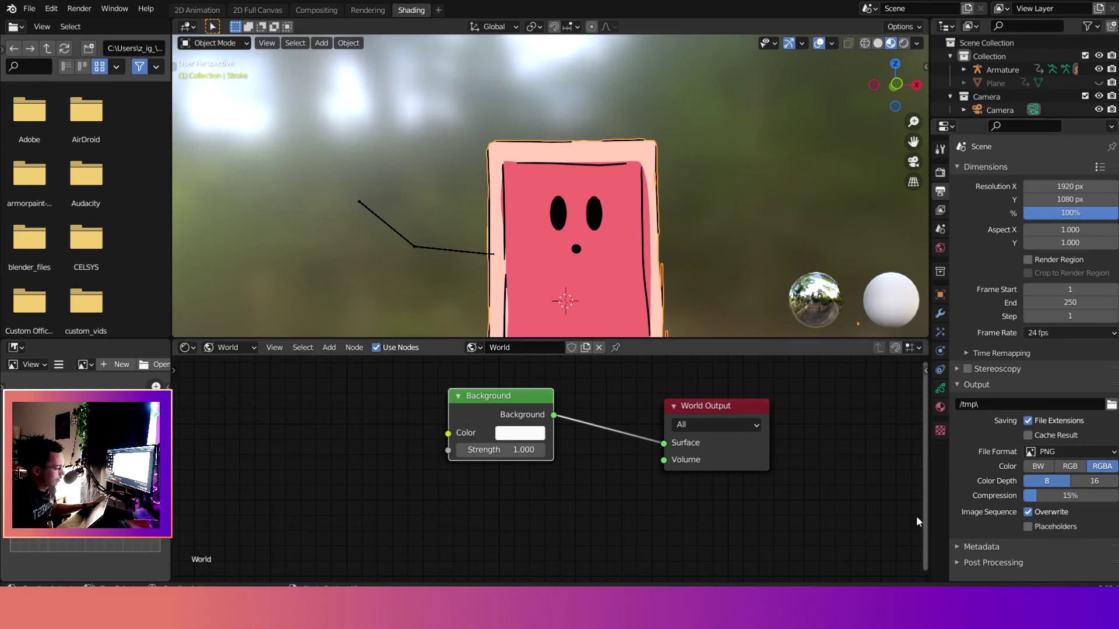
click(1111, 405)
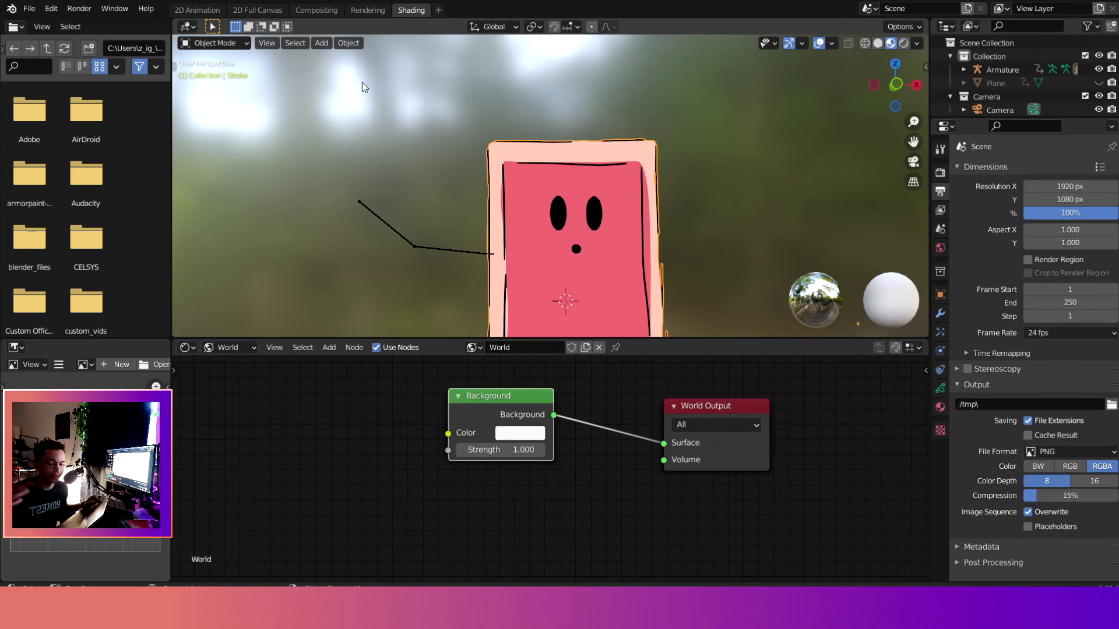
Render frame 1 to show the pink character on a transparent background
key(F12)
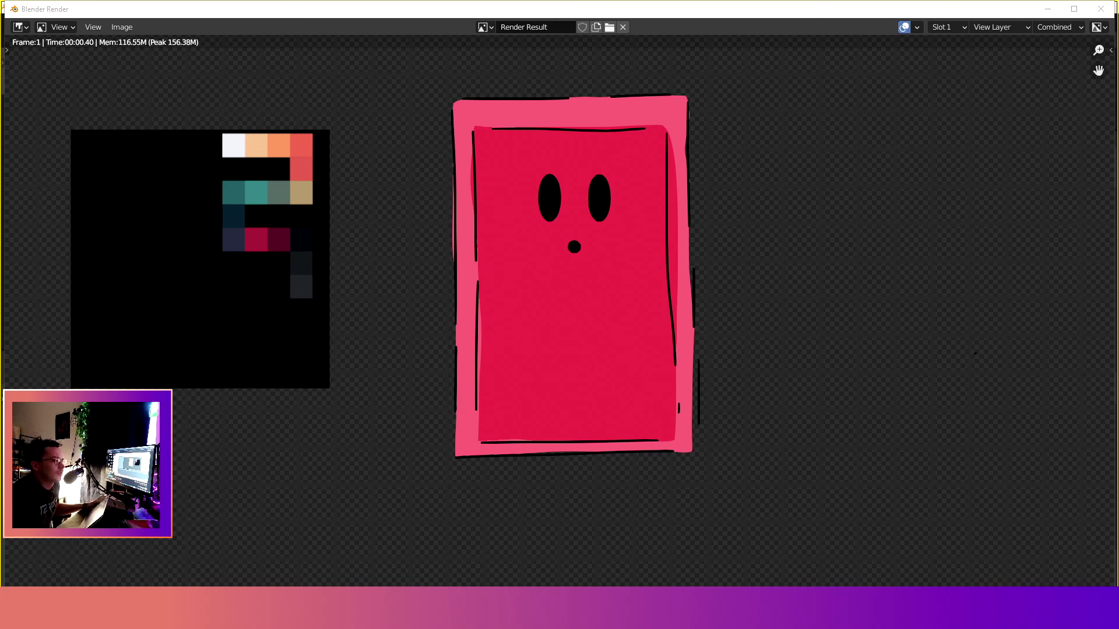
key(Escape)
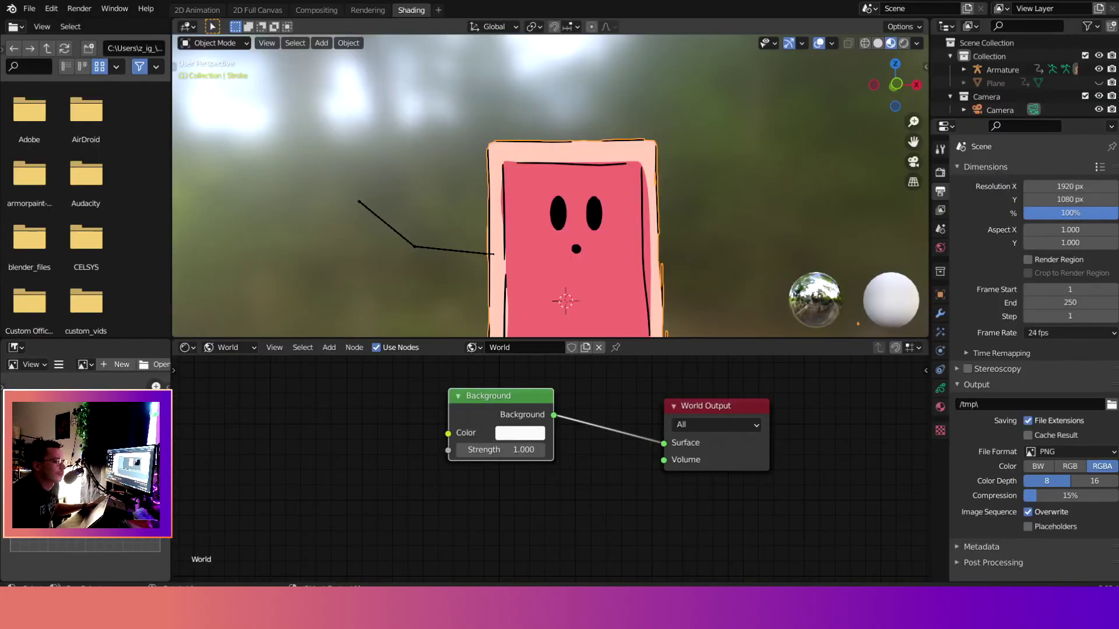